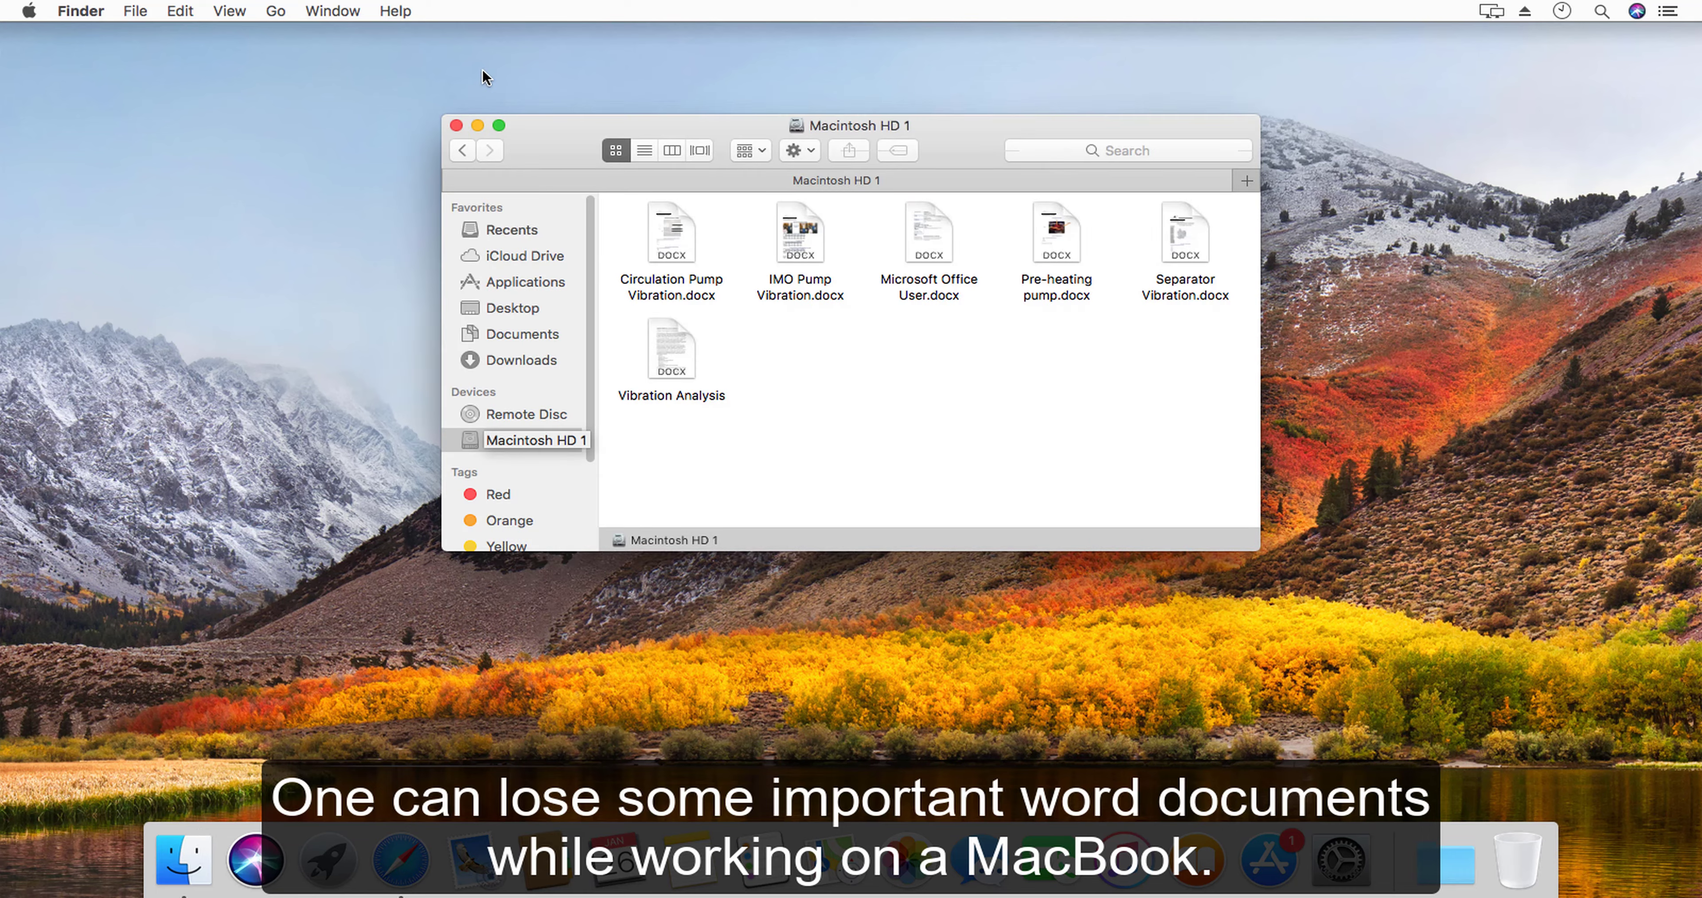
# - Maximize the Finder window and open Vibration Analysis from Macintosh HD 1 in Word
pyautogui.click(498, 125)
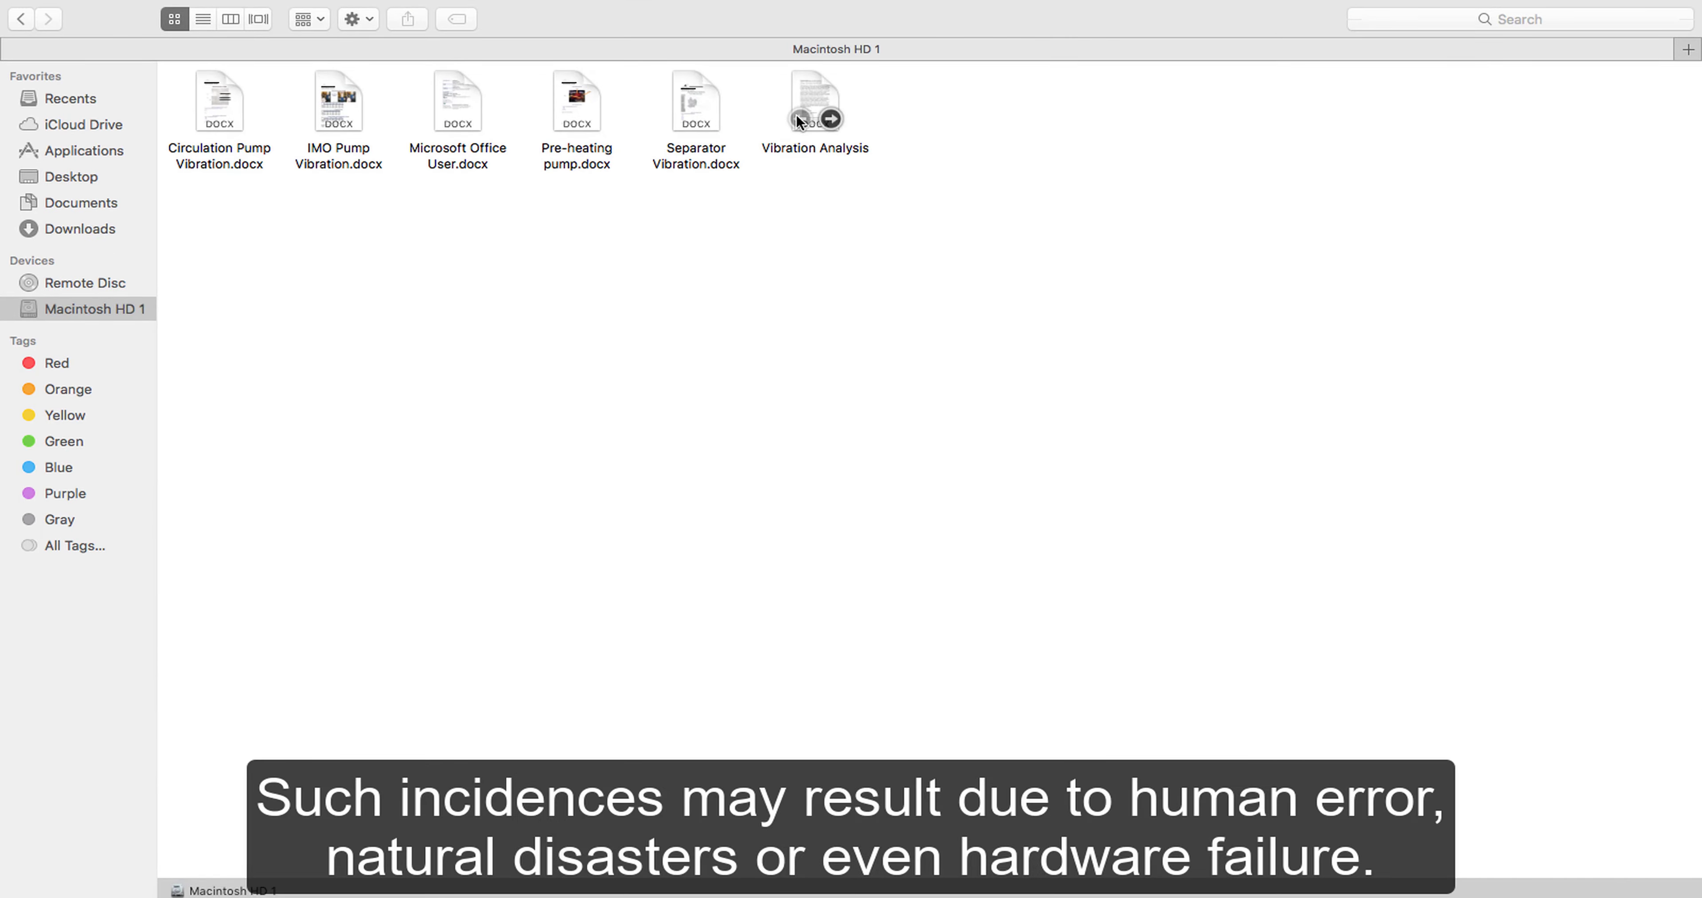
pyautogui.click(811, 106)
pyautogui.doubleClick(812, 104)
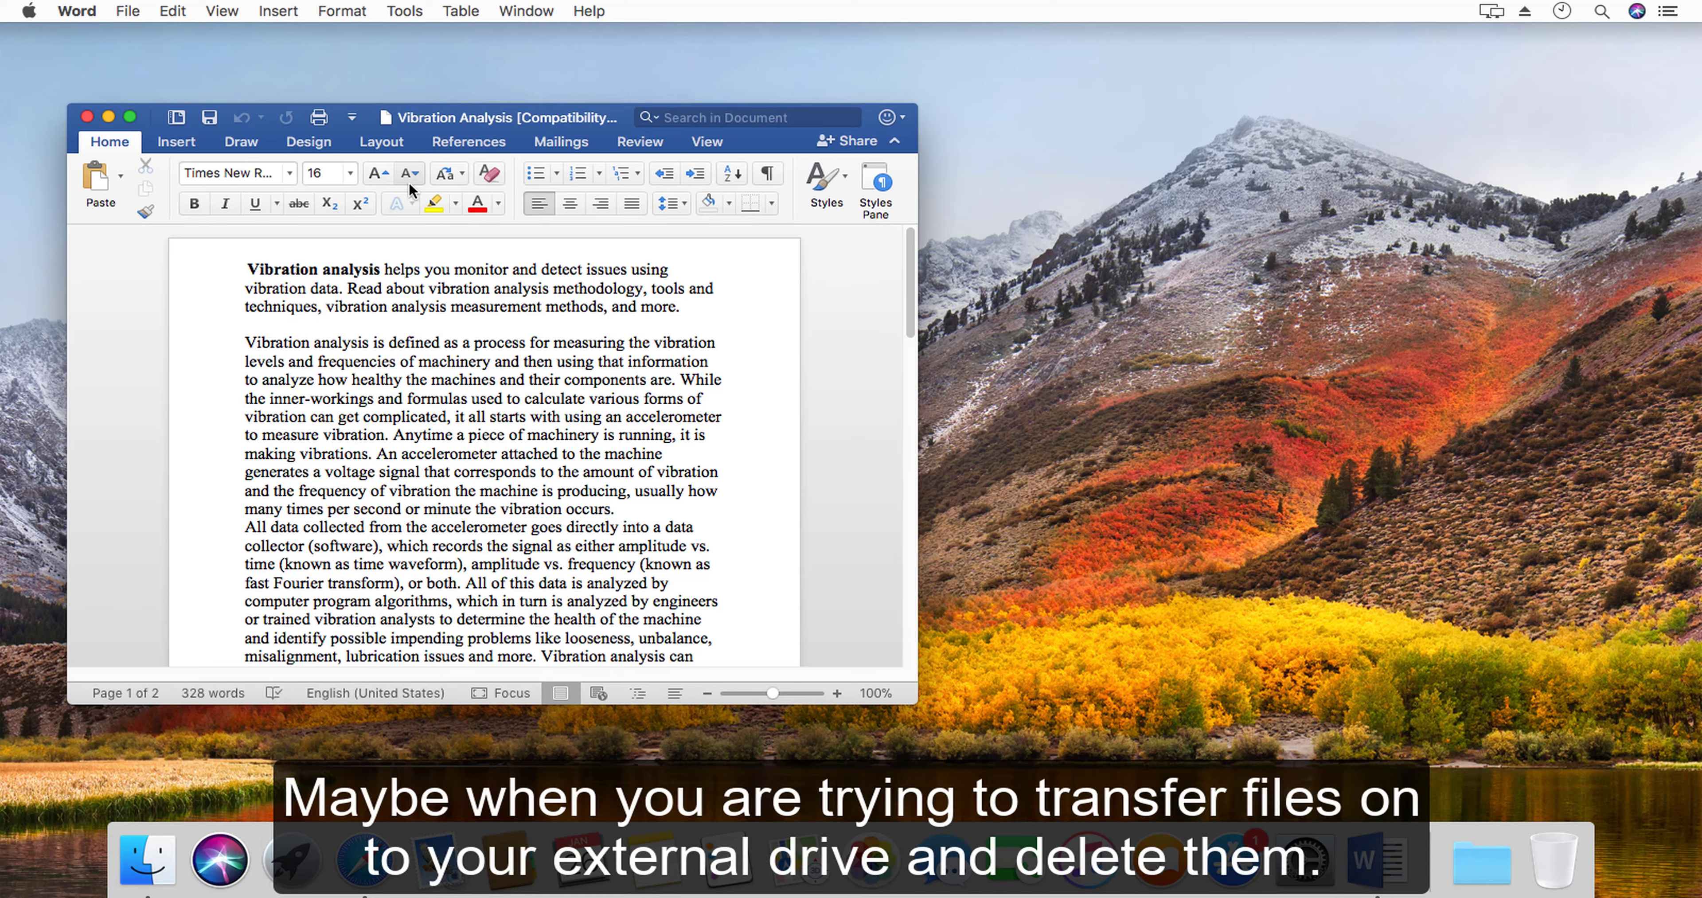
# - Scroll to page 2 of Vibration Analysis, close its window, and show the Documents folder
pyautogui.scroll(-15, 399, 319)
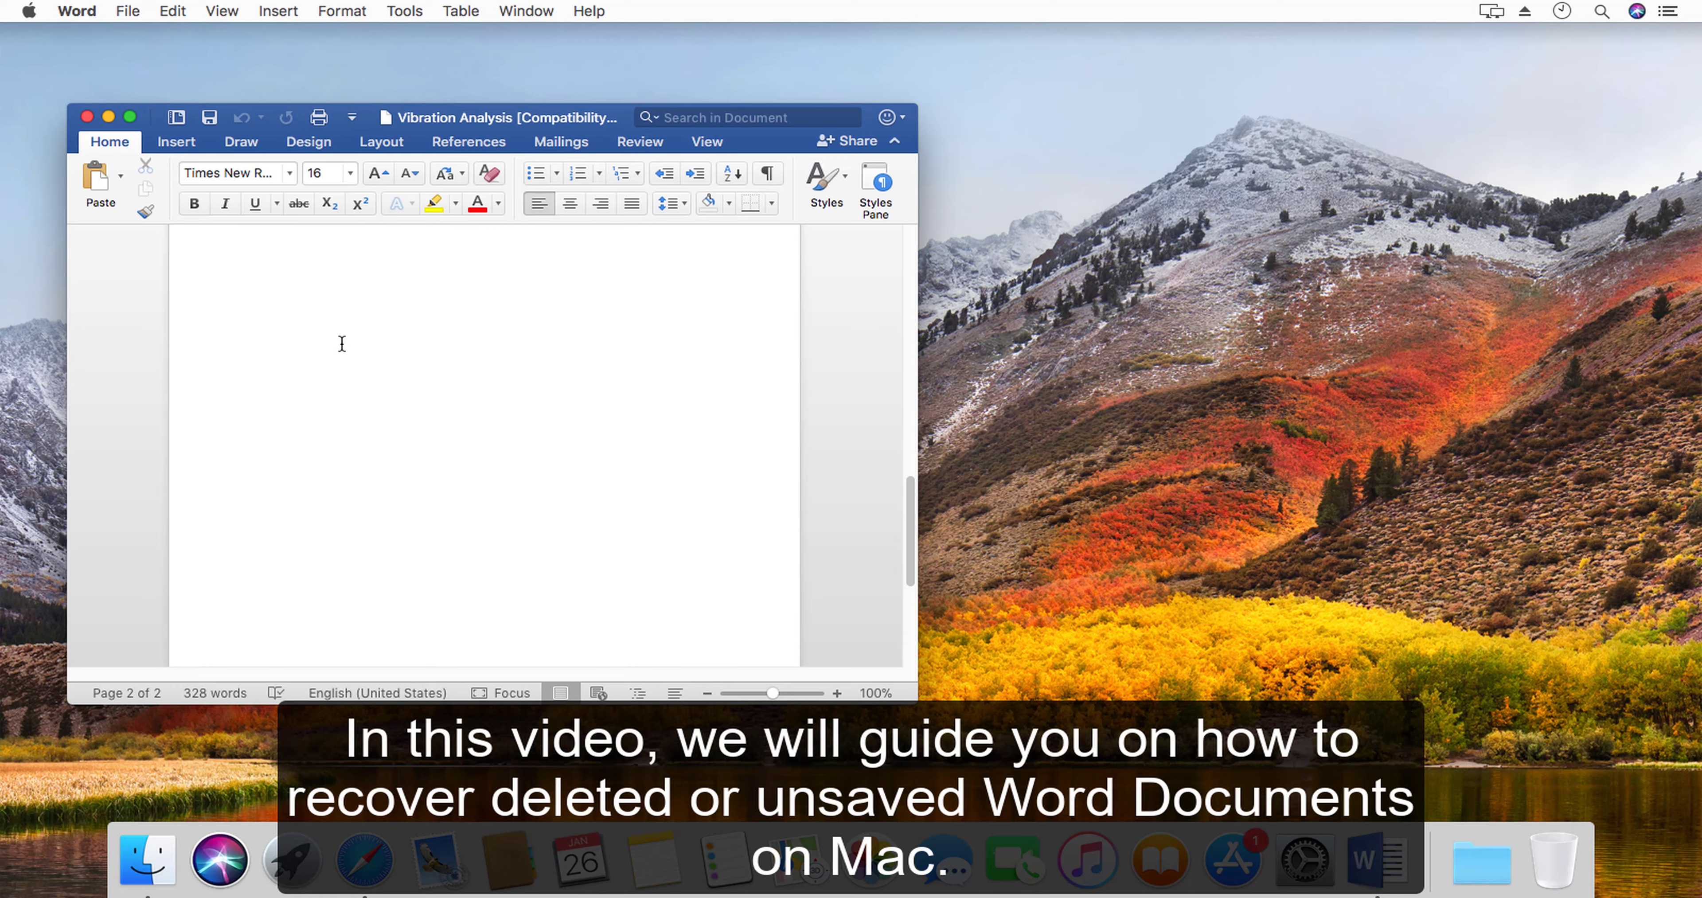
pyautogui.click(86, 117)
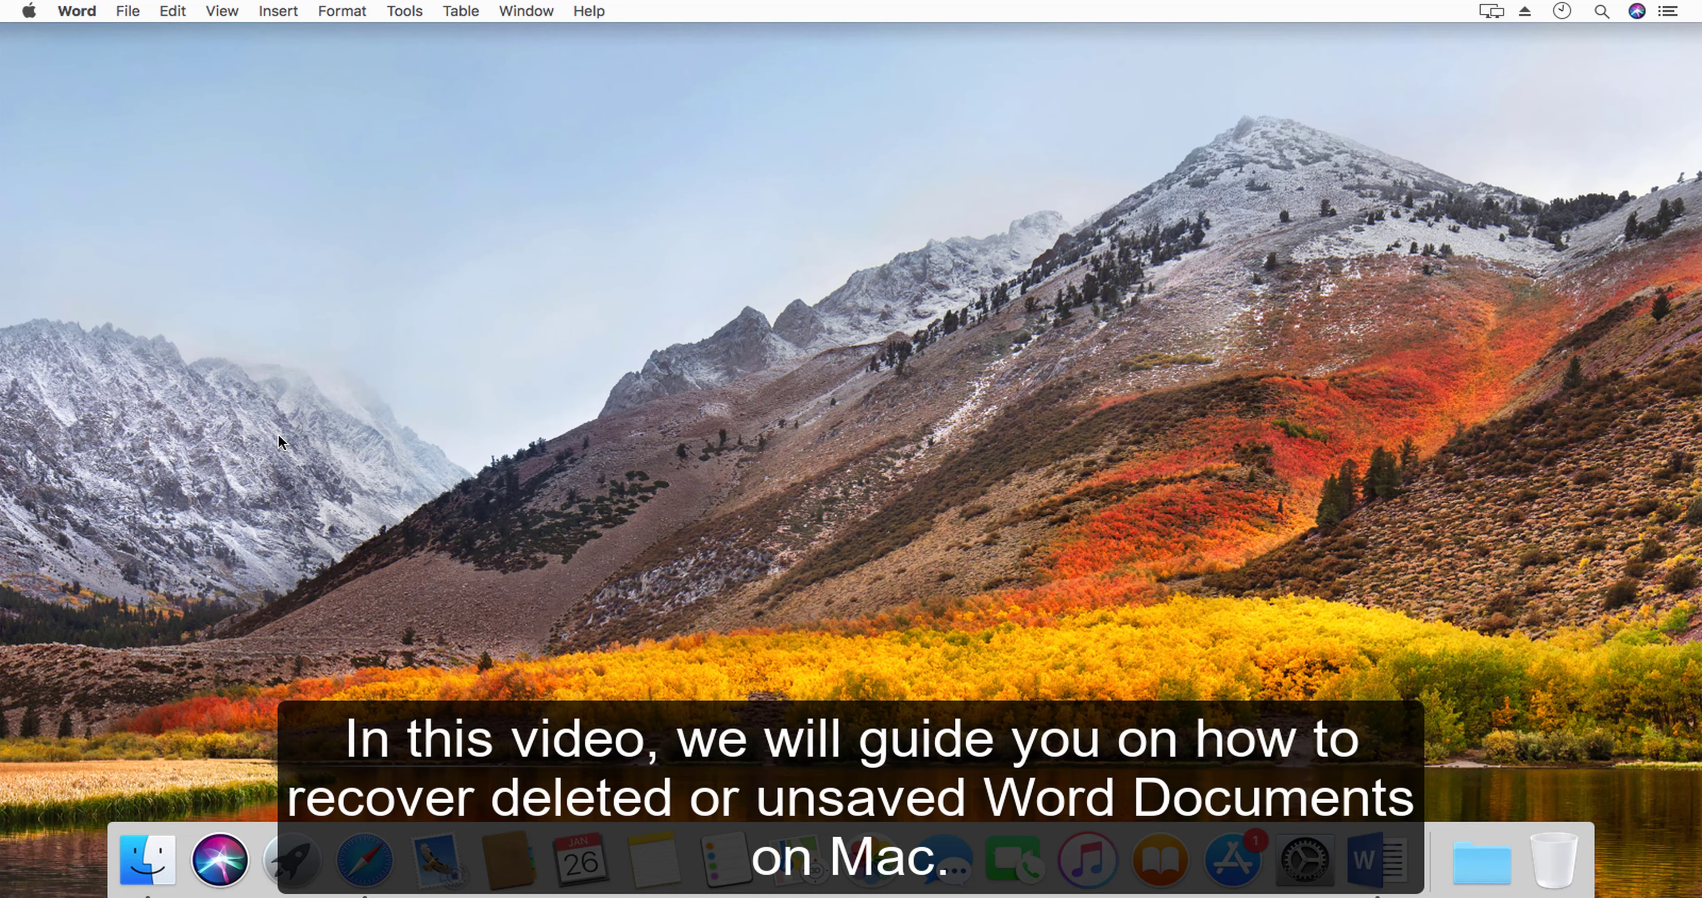
pyautogui.click(147, 859)
pyautogui.click(81, 202)
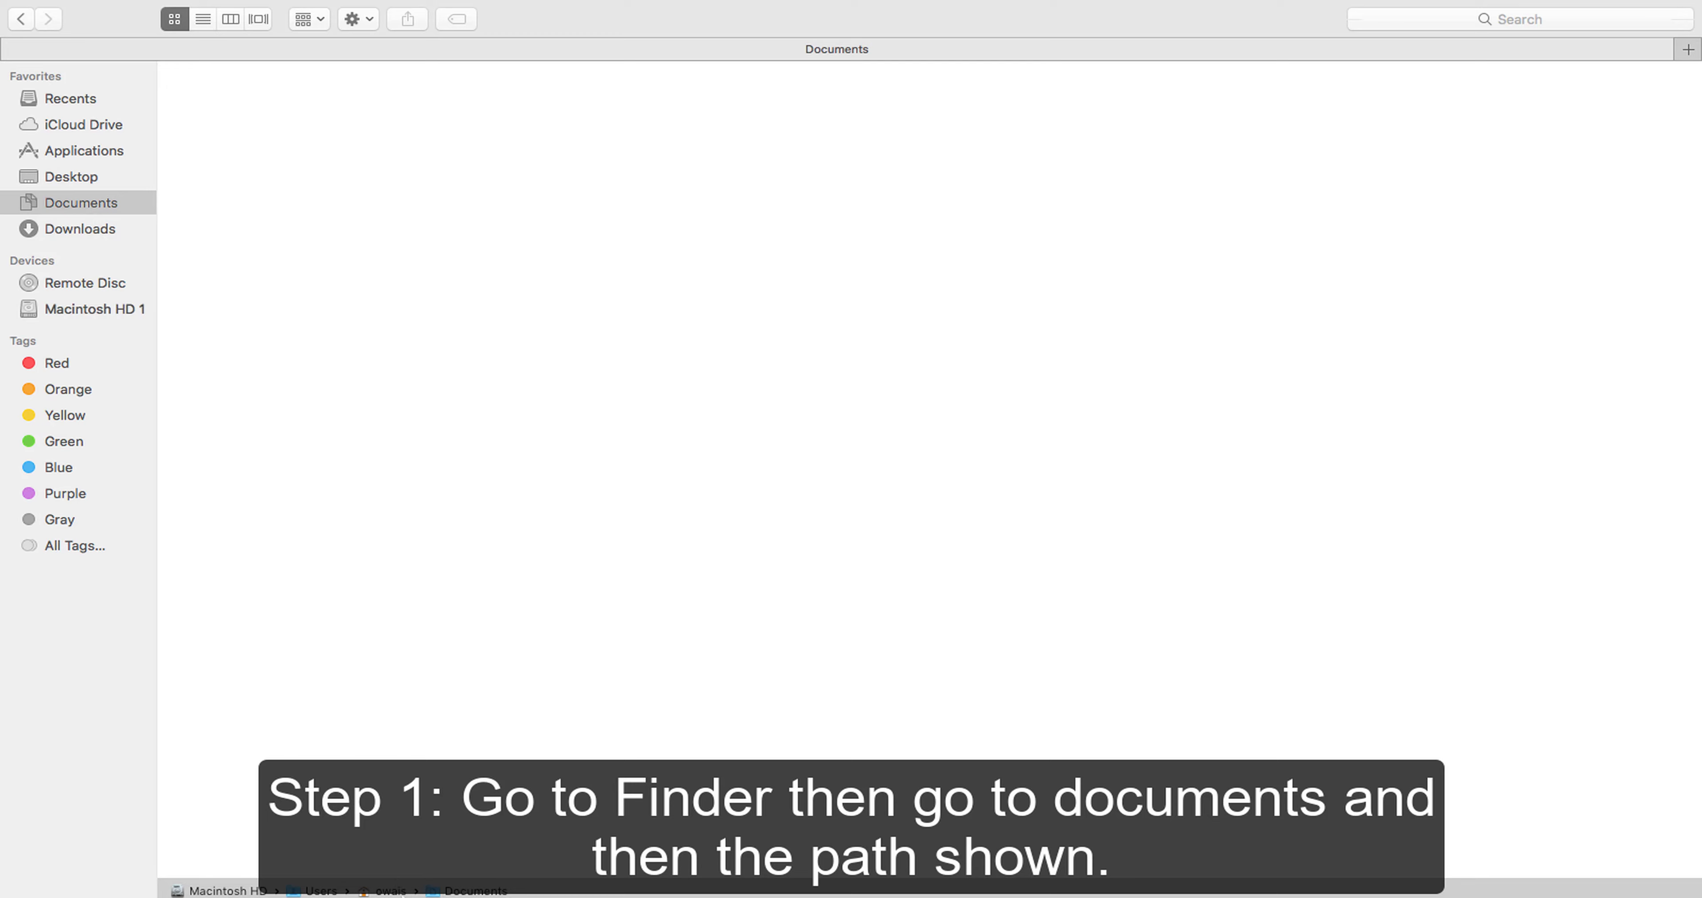
# - Go up to the home folder, open Library, then open the Containers folder
pyautogui.doubleClick(391, 891)
pyautogui.doubleClick(1043, 101)
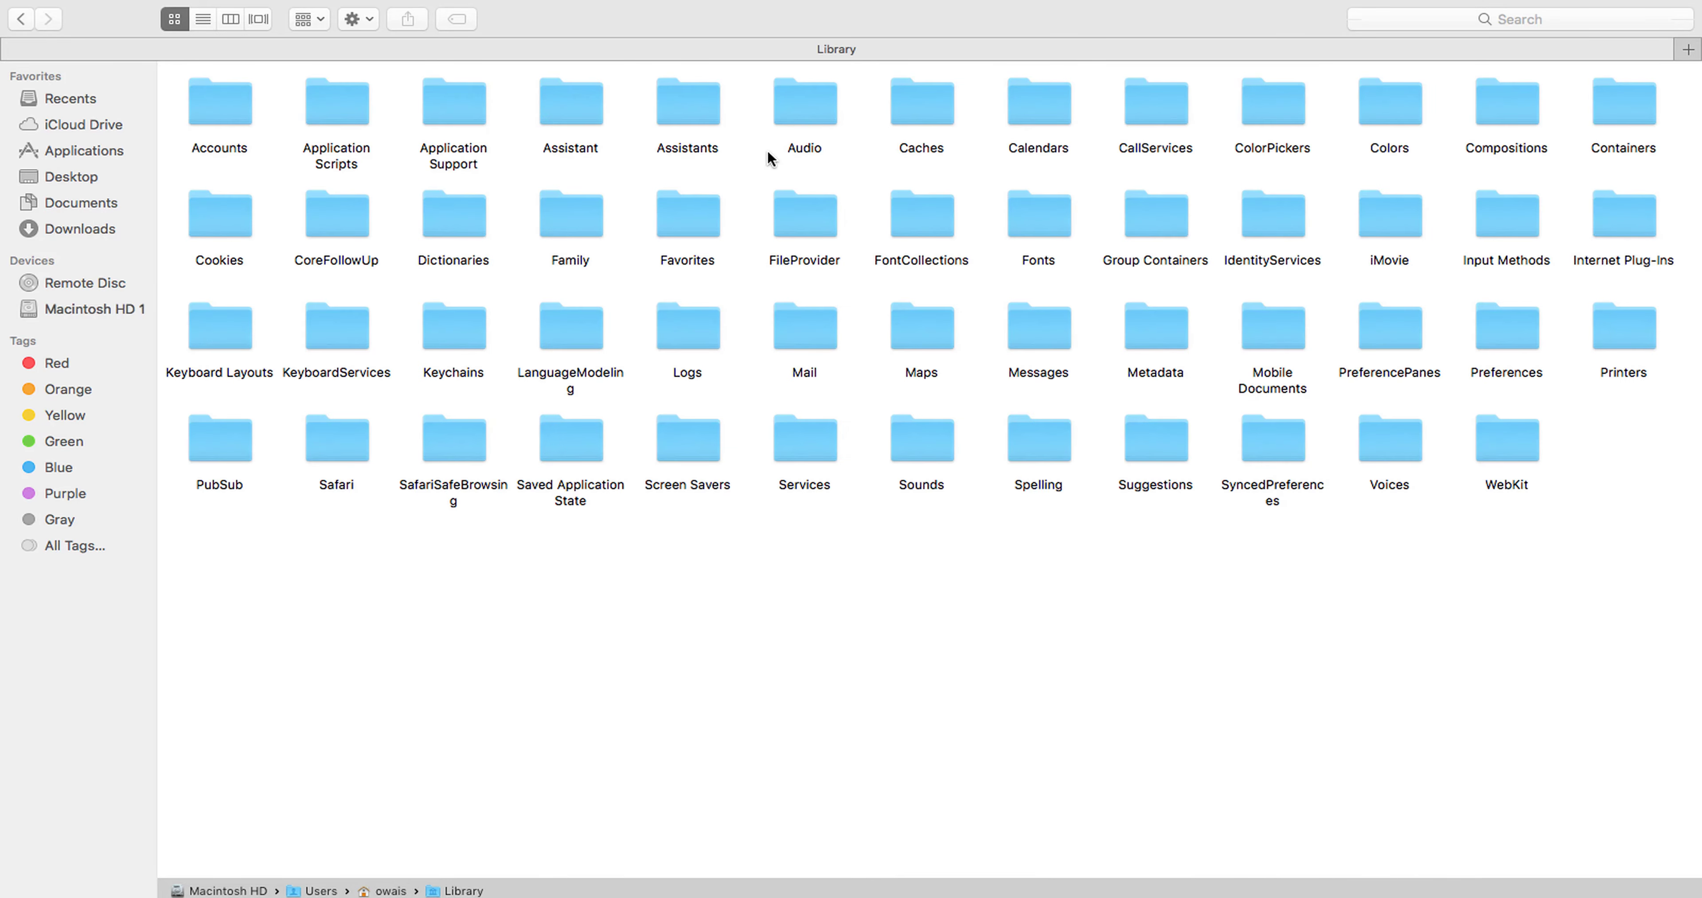
pyautogui.click(1604, 97)
pyautogui.doubleClick(1604, 97)
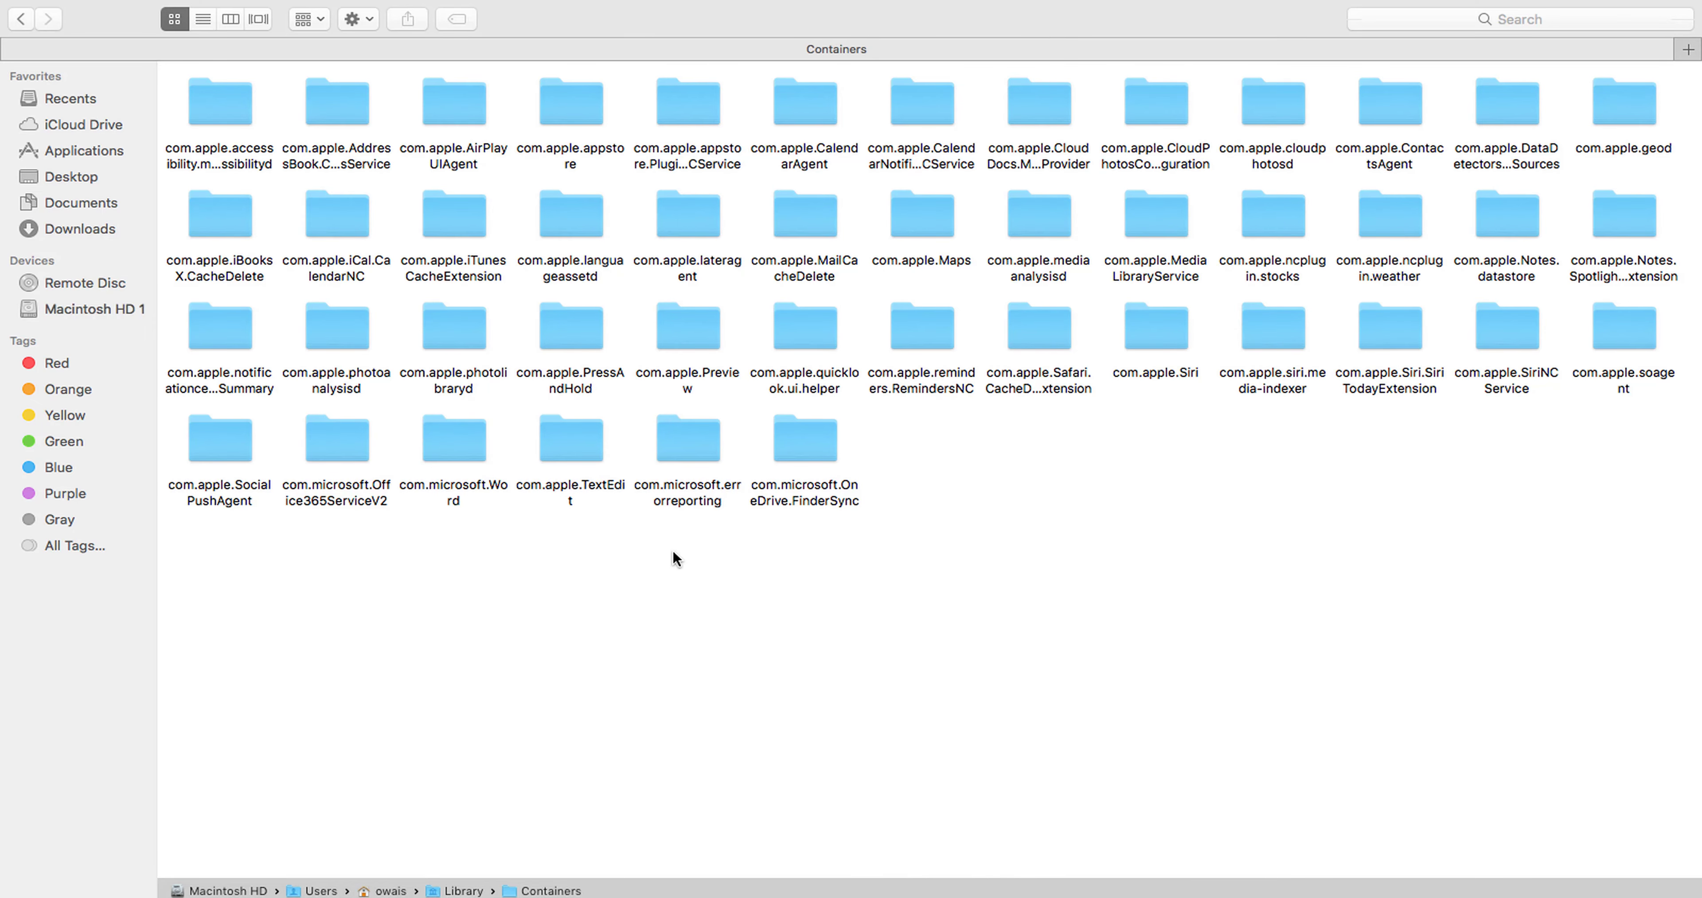
# - Drill into com.microsoft.Word > Data > Library > Preferences
pyautogui.click(461, 441)
pyautogui.doubleClick(461, 441)
pyautogui.click(347, 111)
pyautogui.doubleClick(346, 109)
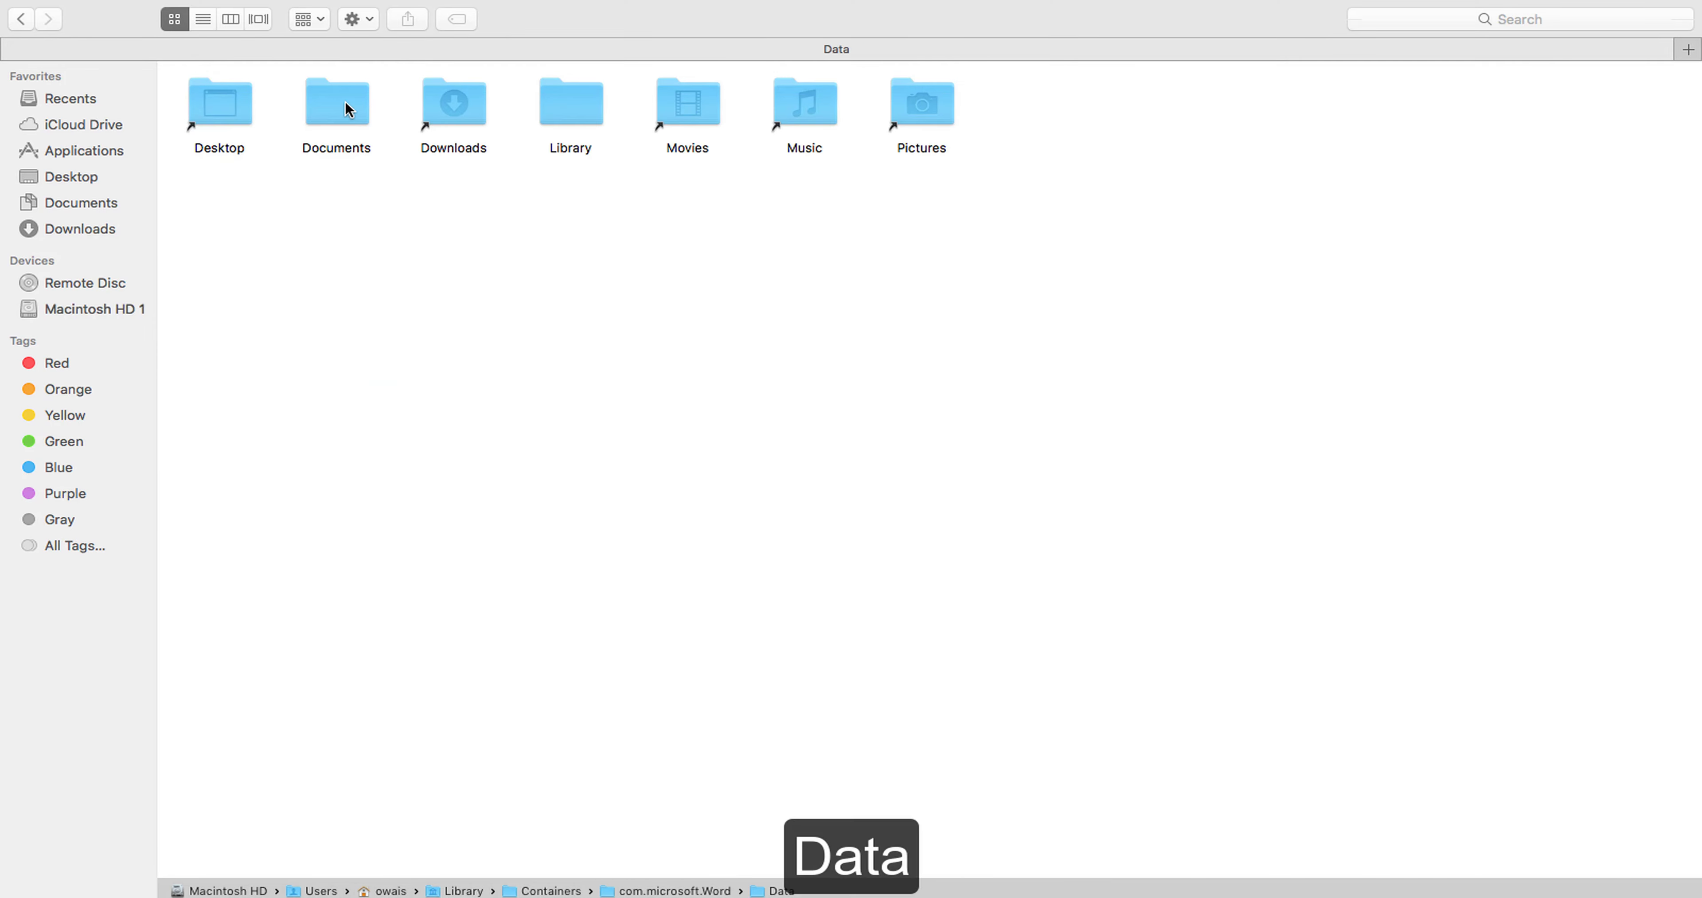
pyautogui.click(578, 107)
pyautogui.doubleClick(578, 106)
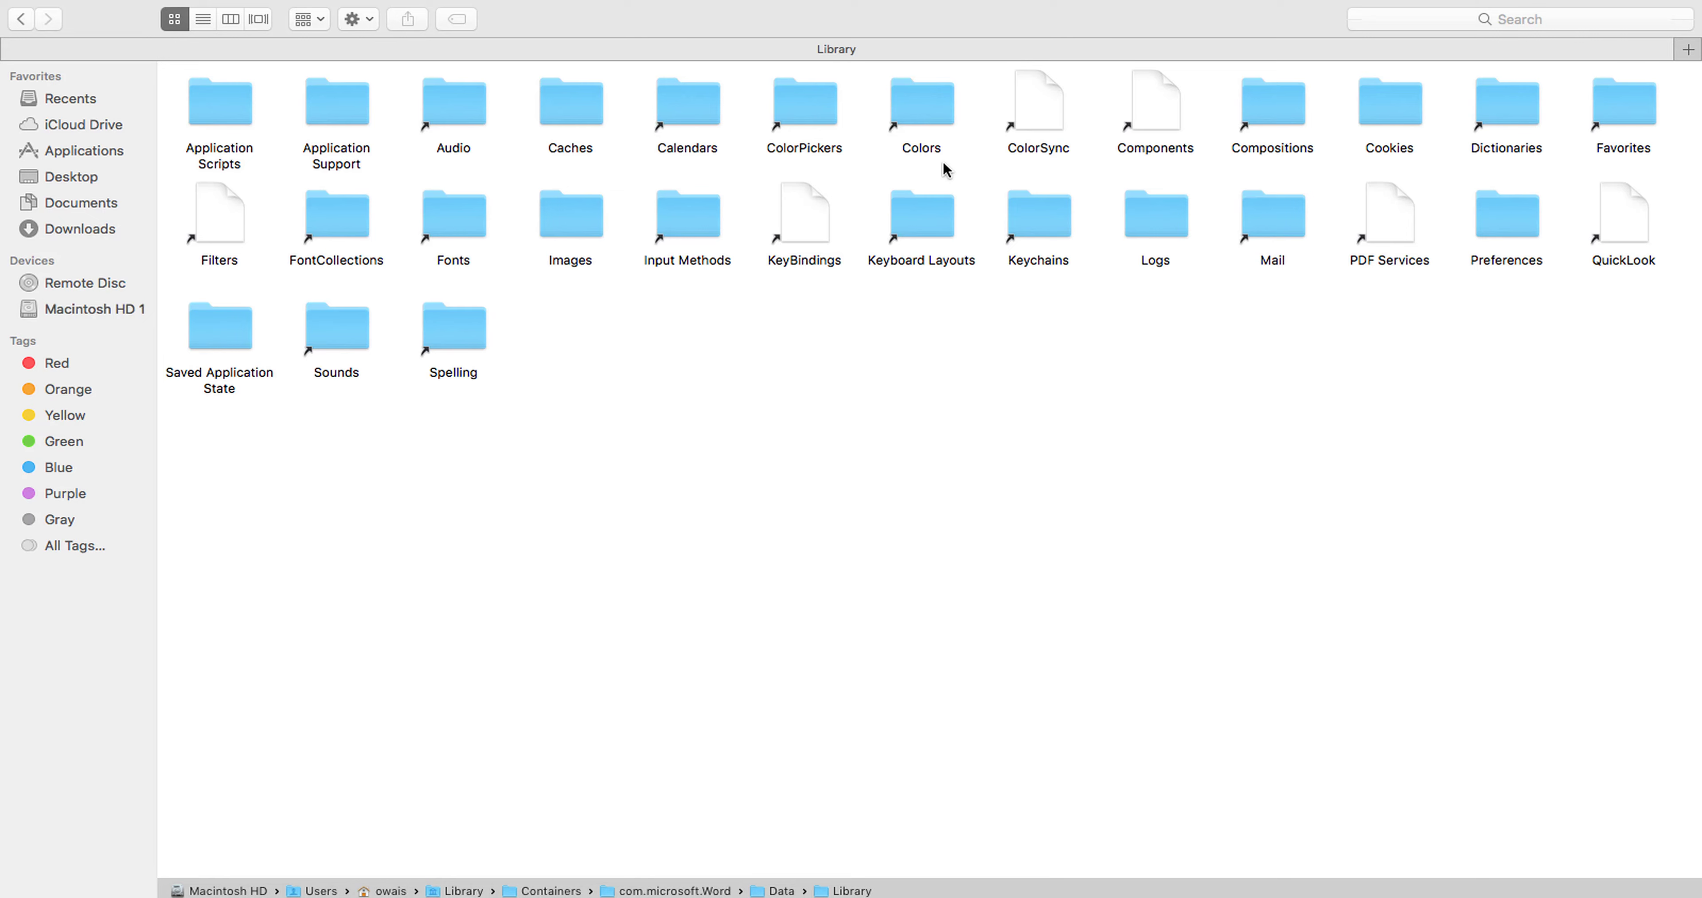
pyautogui.click(1522, 218)
pyautogui.doubleClick(1521, 219)
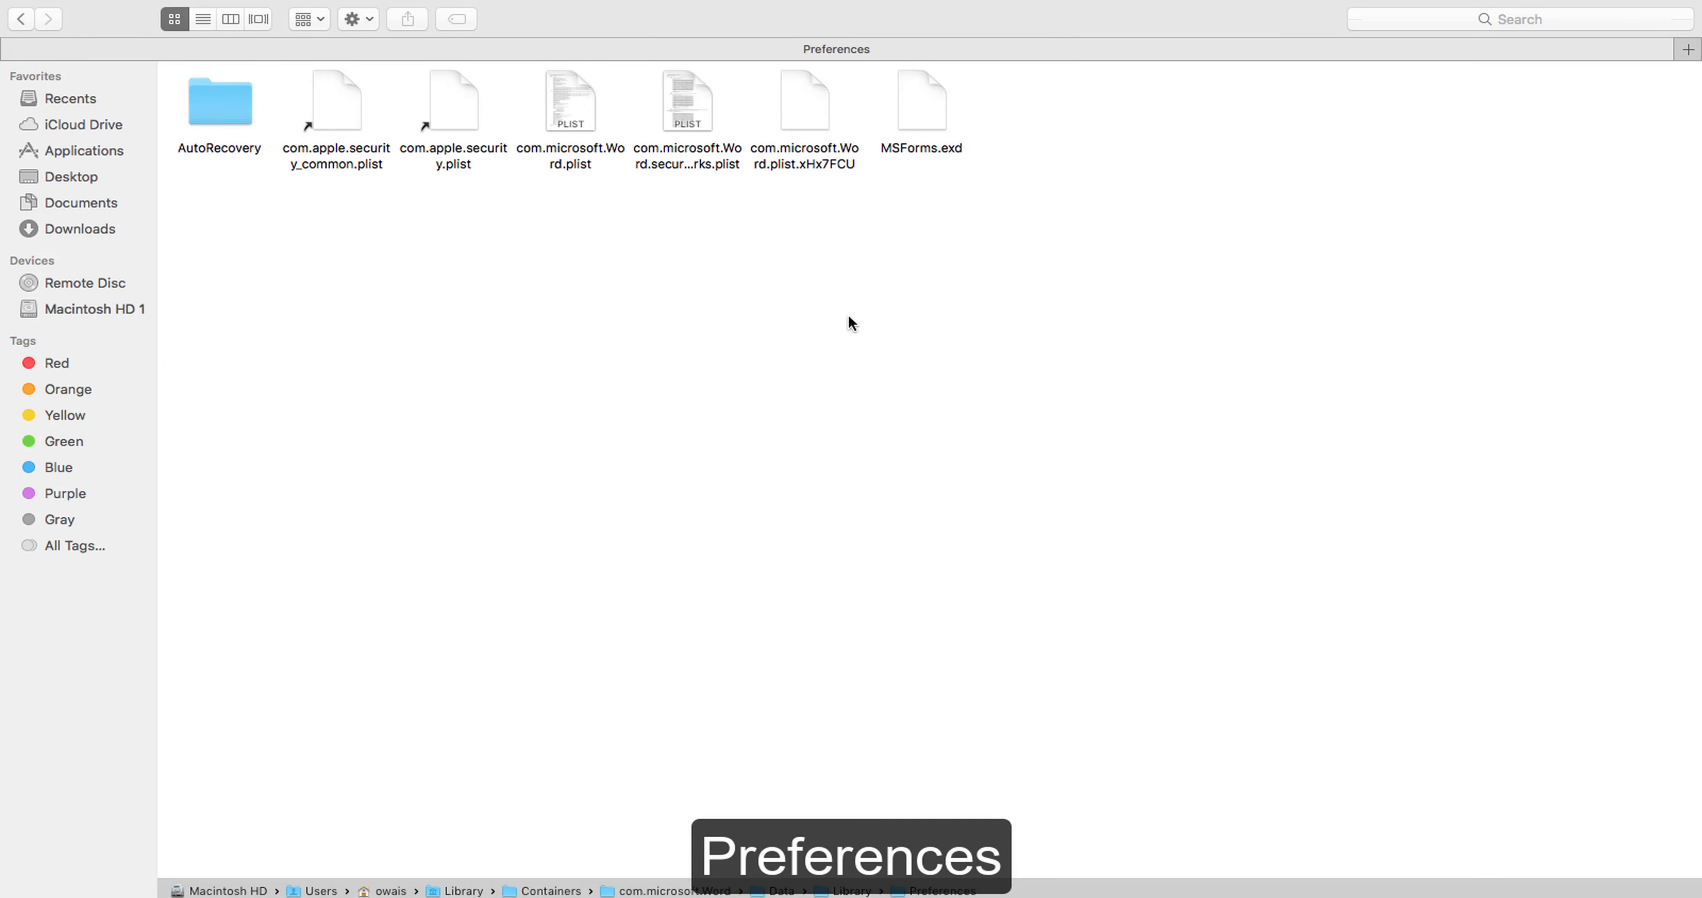
# - Open the AutoRecovery folder in List view and pick the Vibration Analysis AutoRecovery file
pyautogui.click(225, 106)
pyautogui.doubleClick(225, 106)
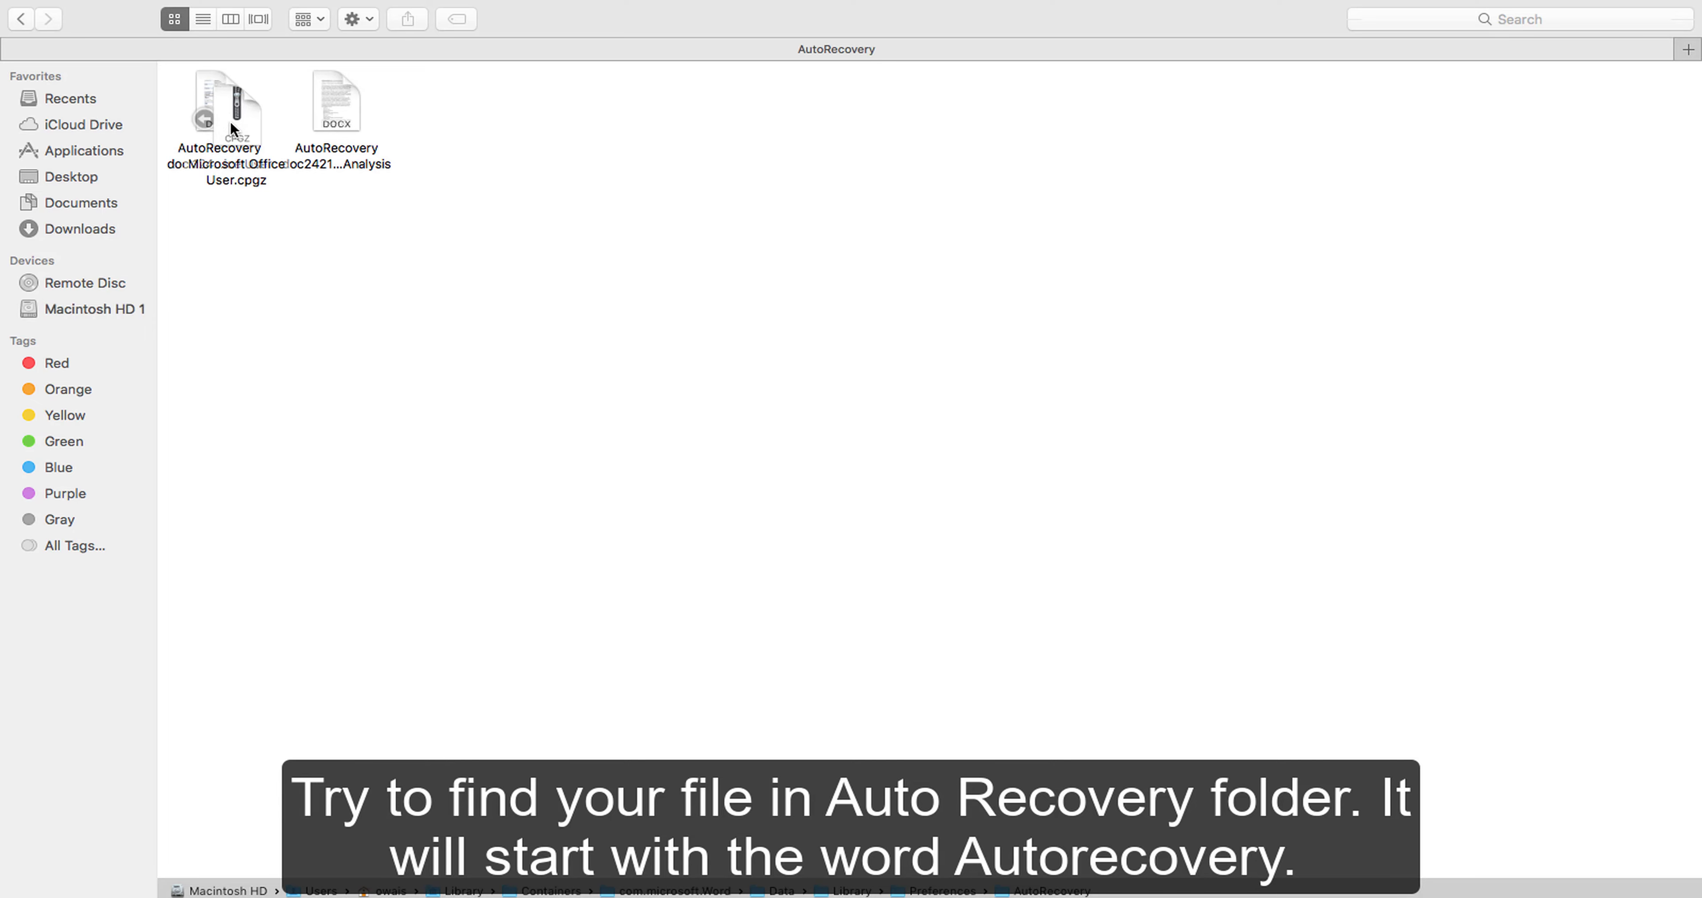
pyautogui.click(203, 19)
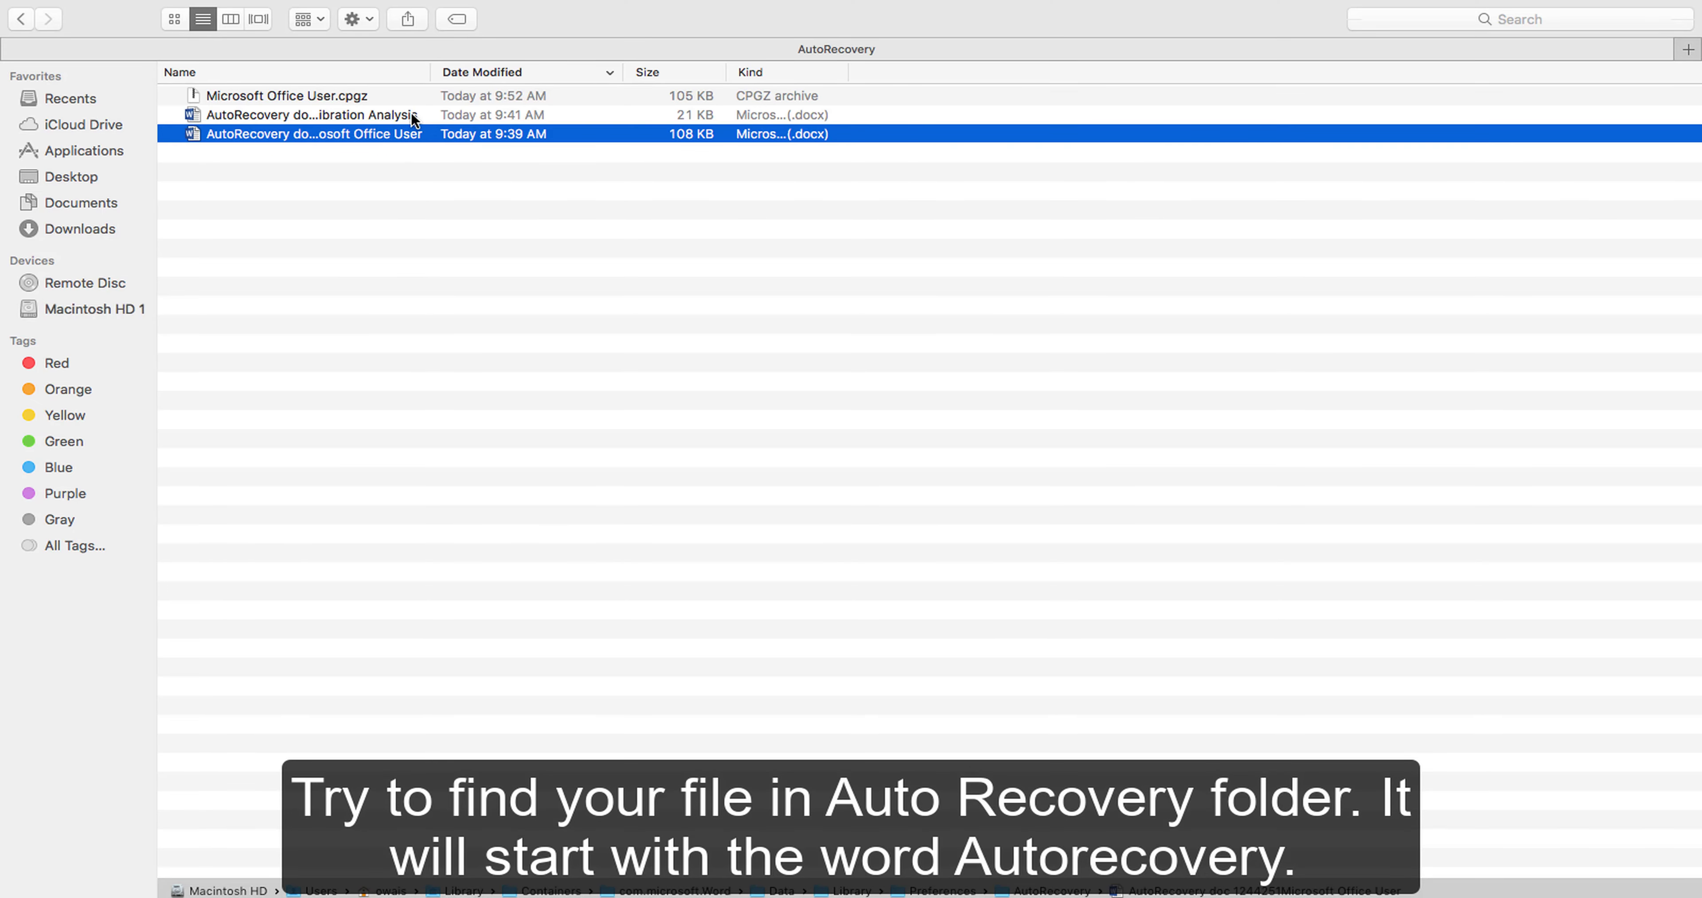
pyautogui.click(412, 113)
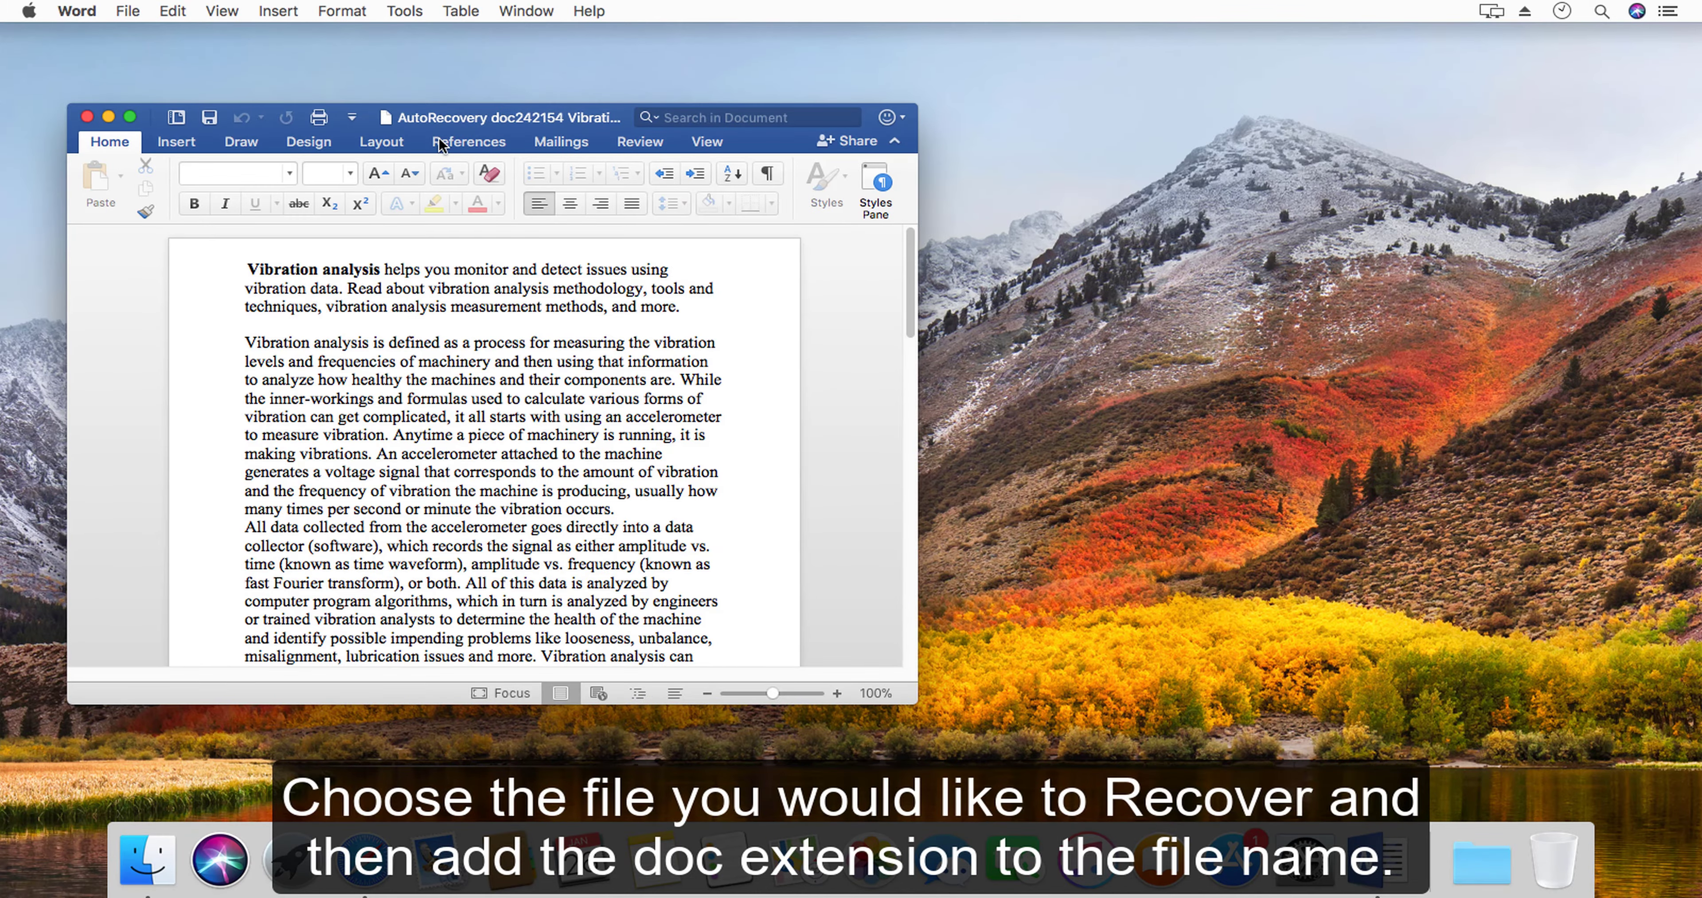
# - Dismiss the Office update notice, make Word full screen, and scroll through the recovered document
pyautogui.click(84, 238)
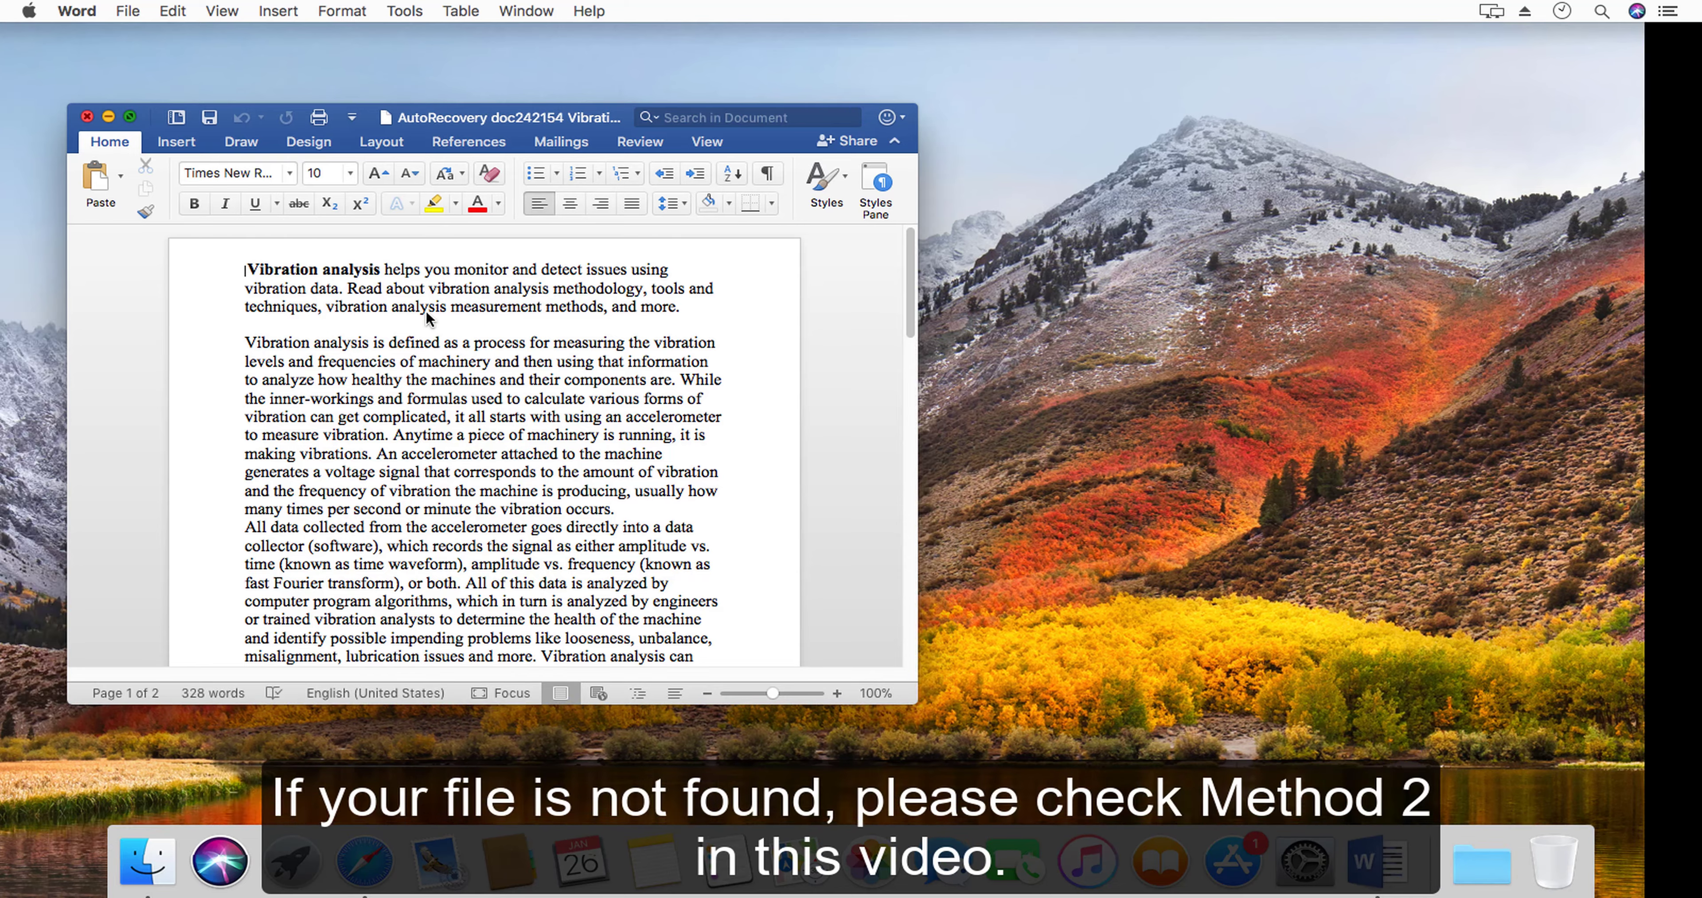
pyautogui.press('ctrl+super+f')
pyautogui.scroll(-10, 425, 315)
pyautogui.scroll(10, 424, 319)
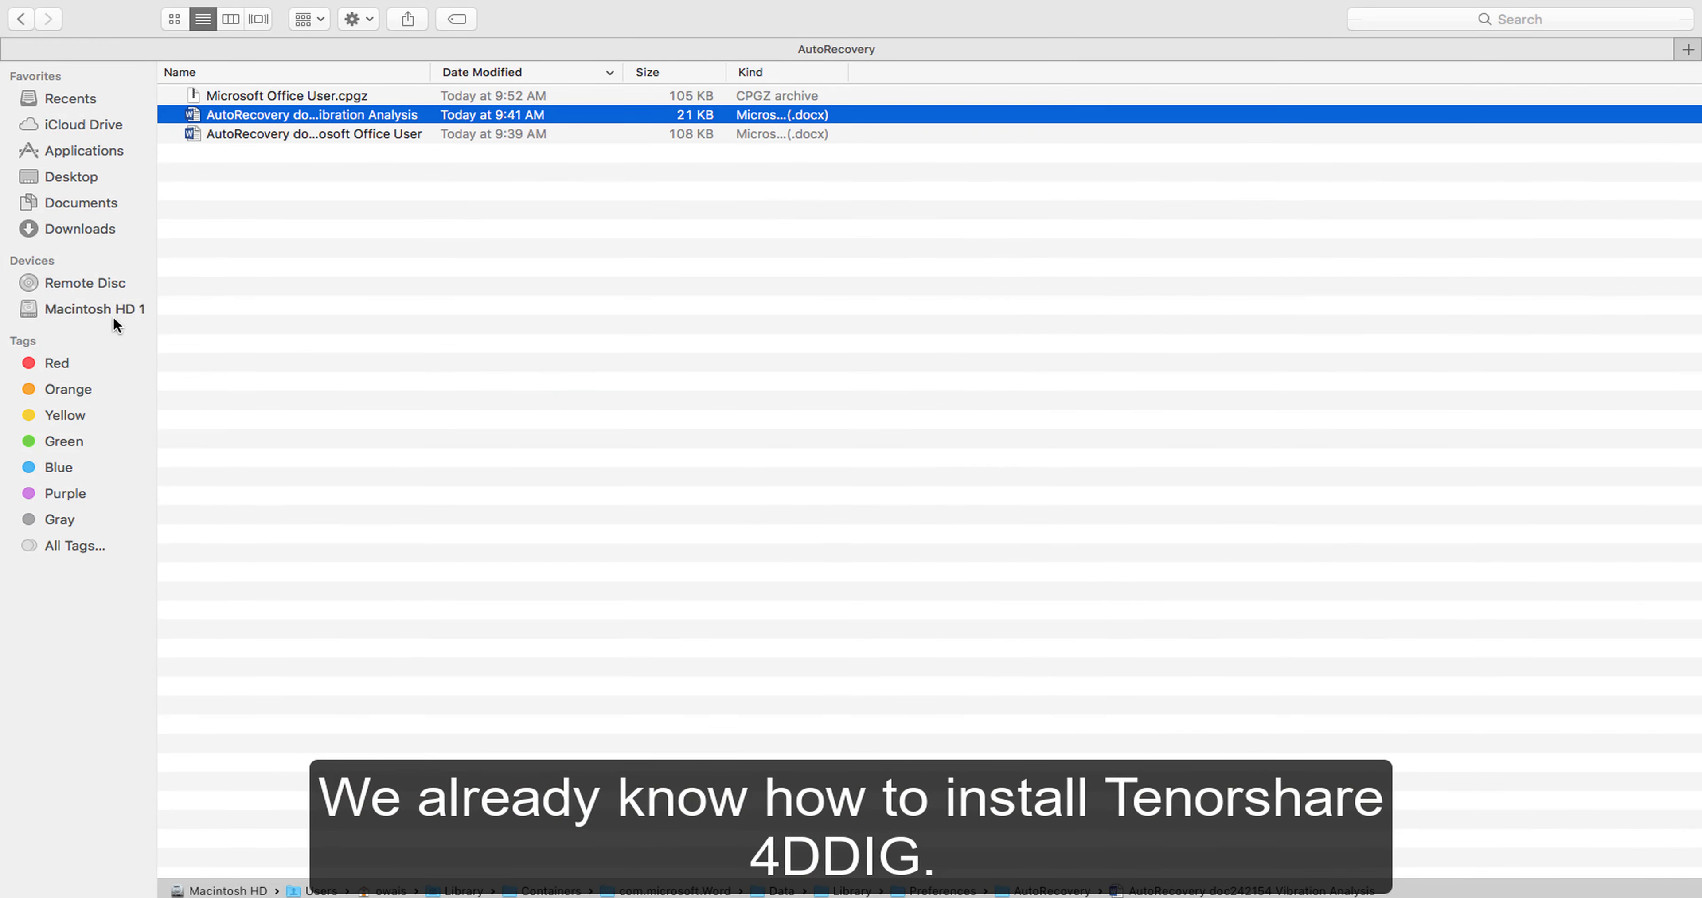
# - Move Vibration Analysis from Macintosh HD 1 to the Trash
pyautogui.click(120, 307)
pyautogui.click(327, 190)
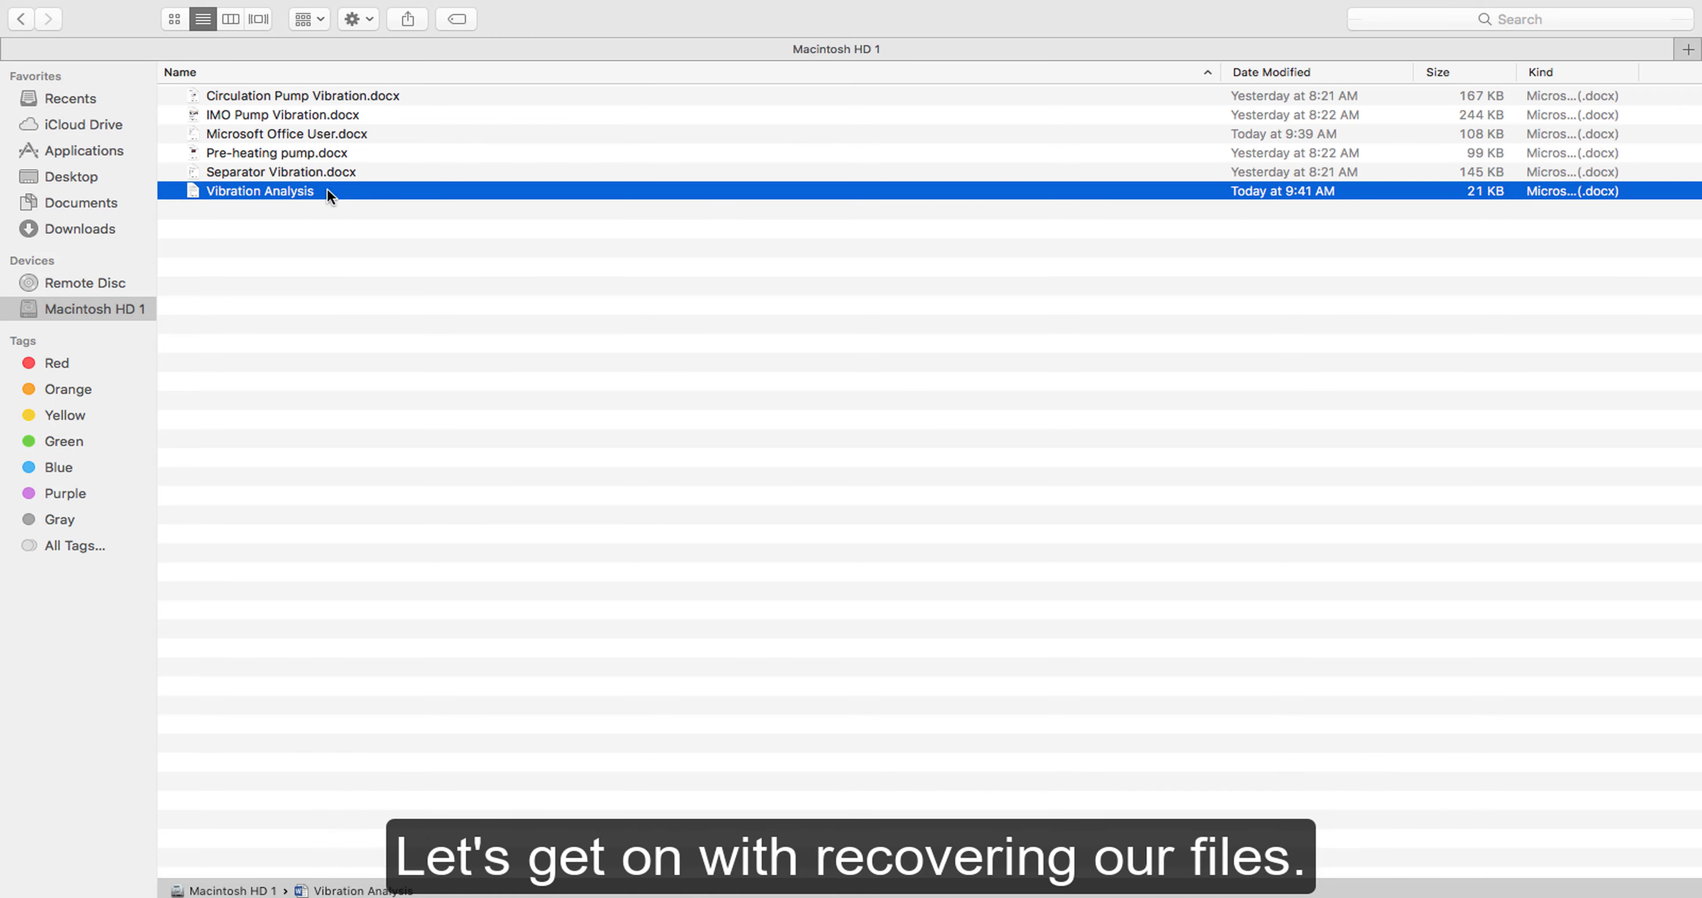
pyautogui.rightClick(327, 191)
pyautogui.click(423, 250)
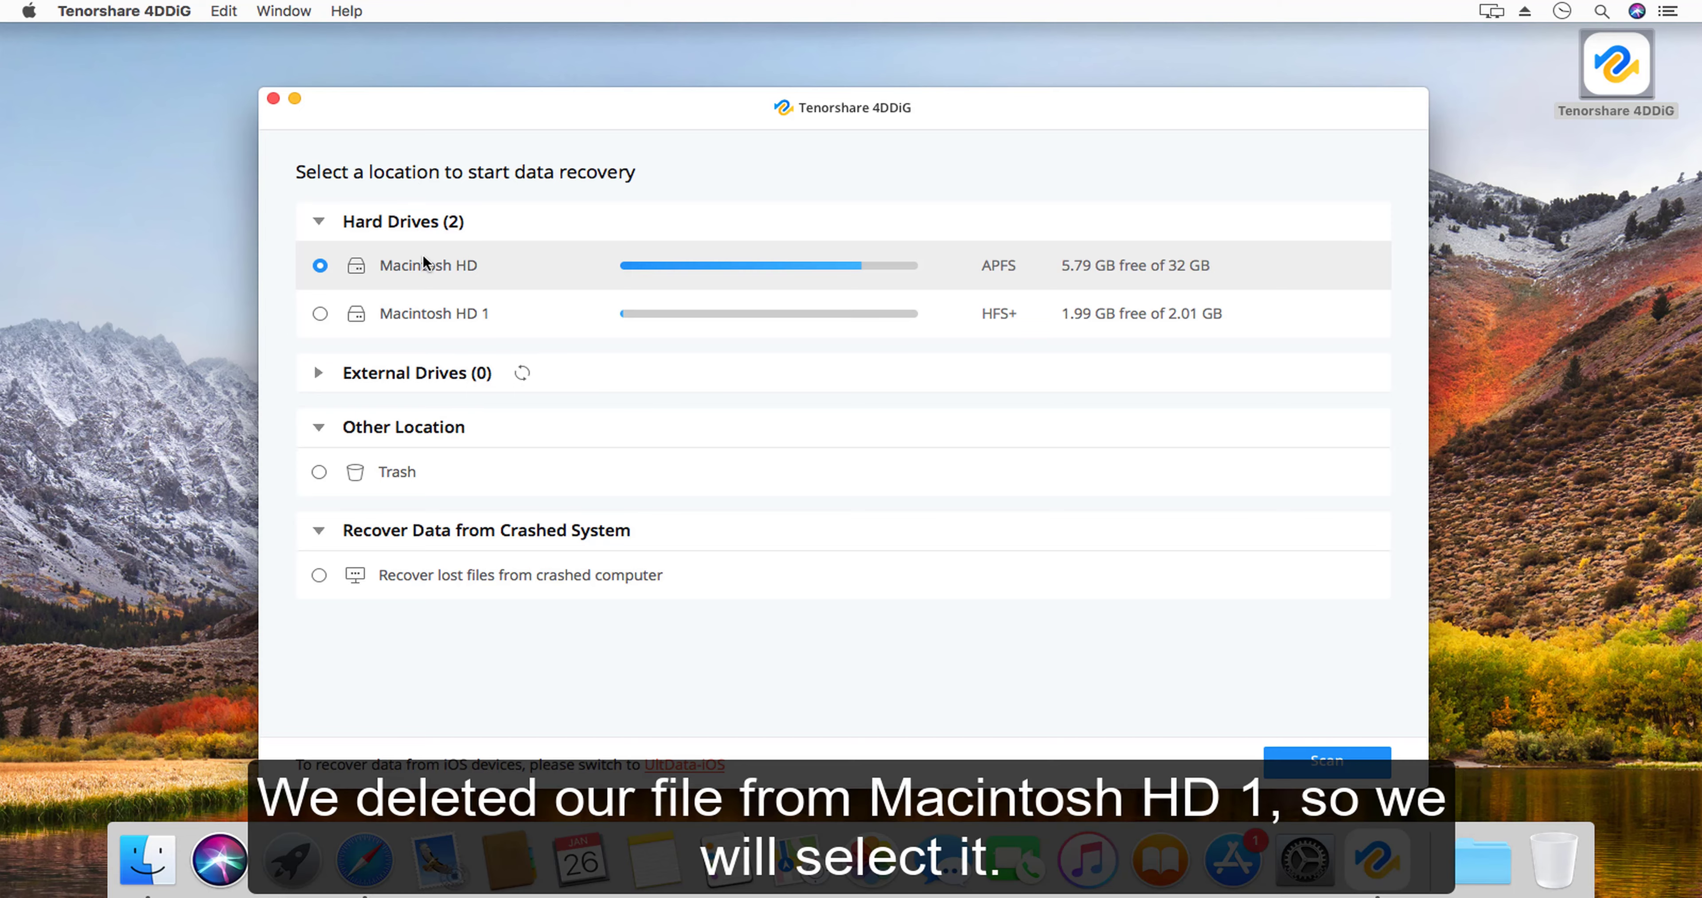
# - Scan Macintosh HD 1 for lost files in 4DDiG
pyautogui.click(433, 314)
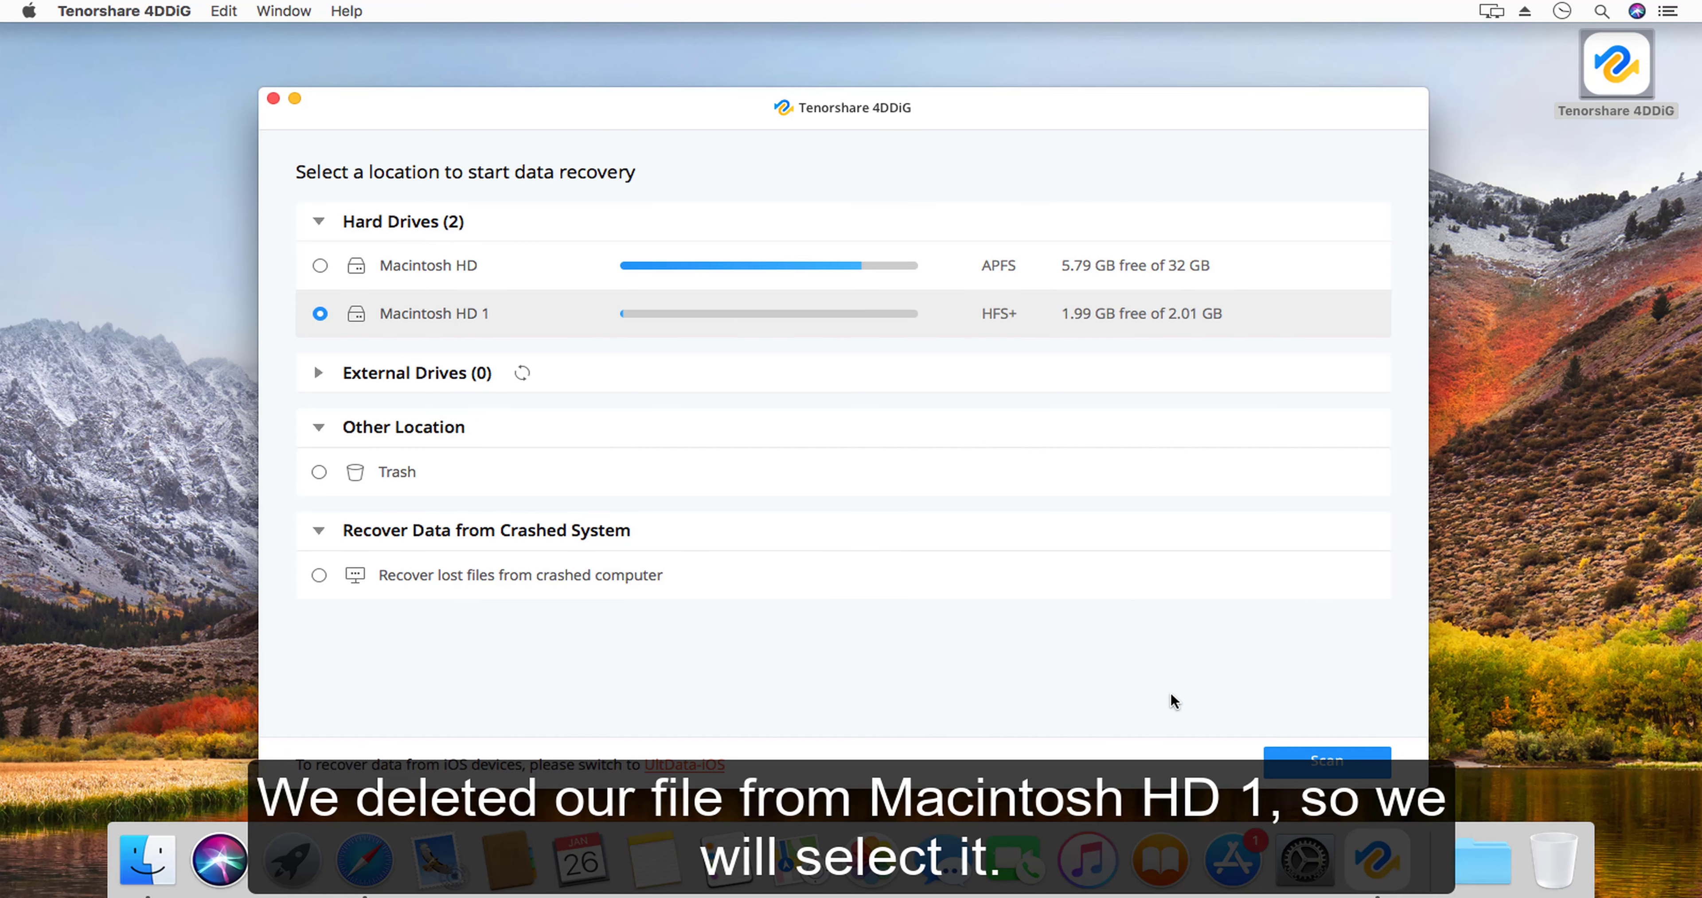
pyautogui.click(1327, 763)
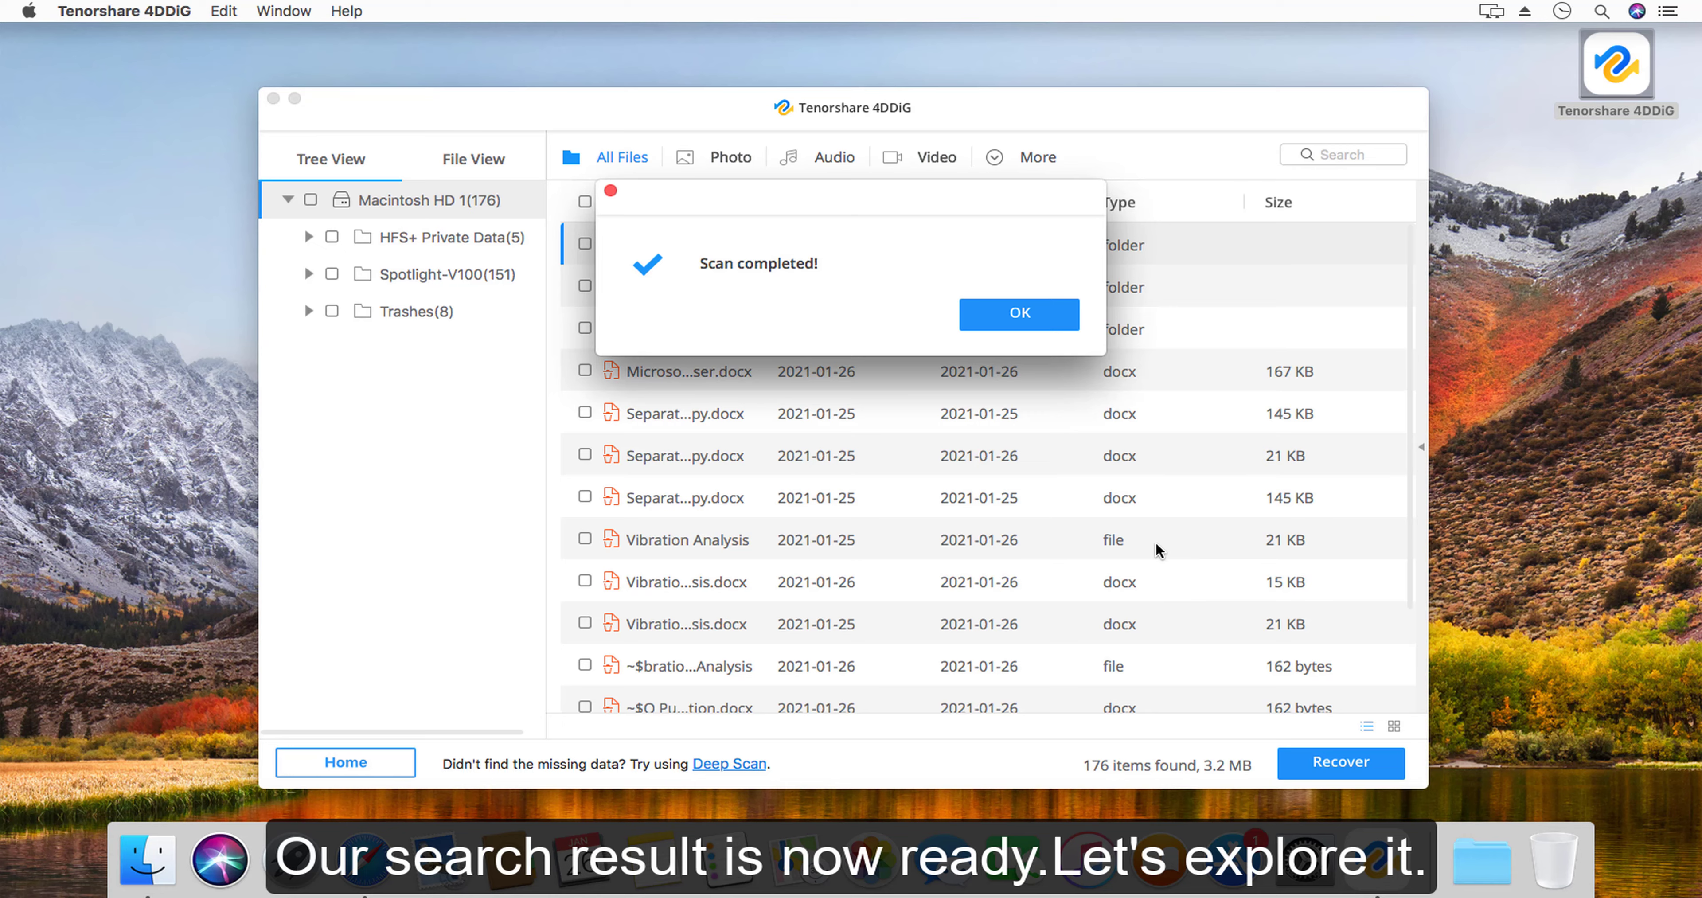
# - Filter results to Document > docx in File View and tick the 15 KB Vibration analysis file
pyautogui.click(1020, 315)
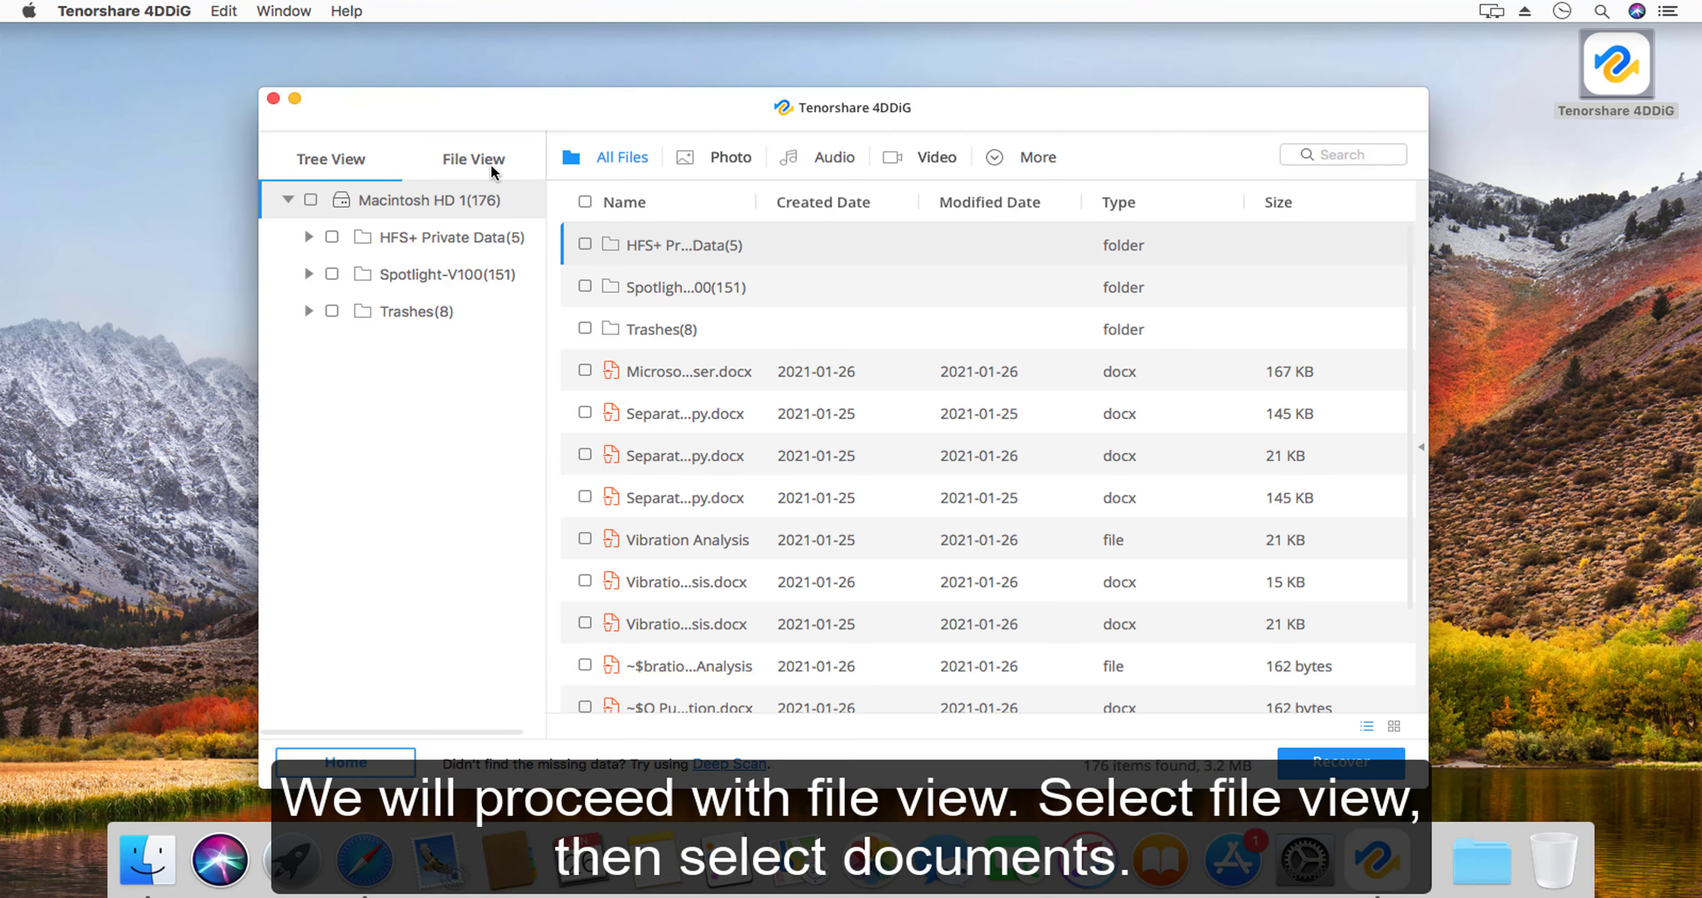
pyautogui.click(491, 164)
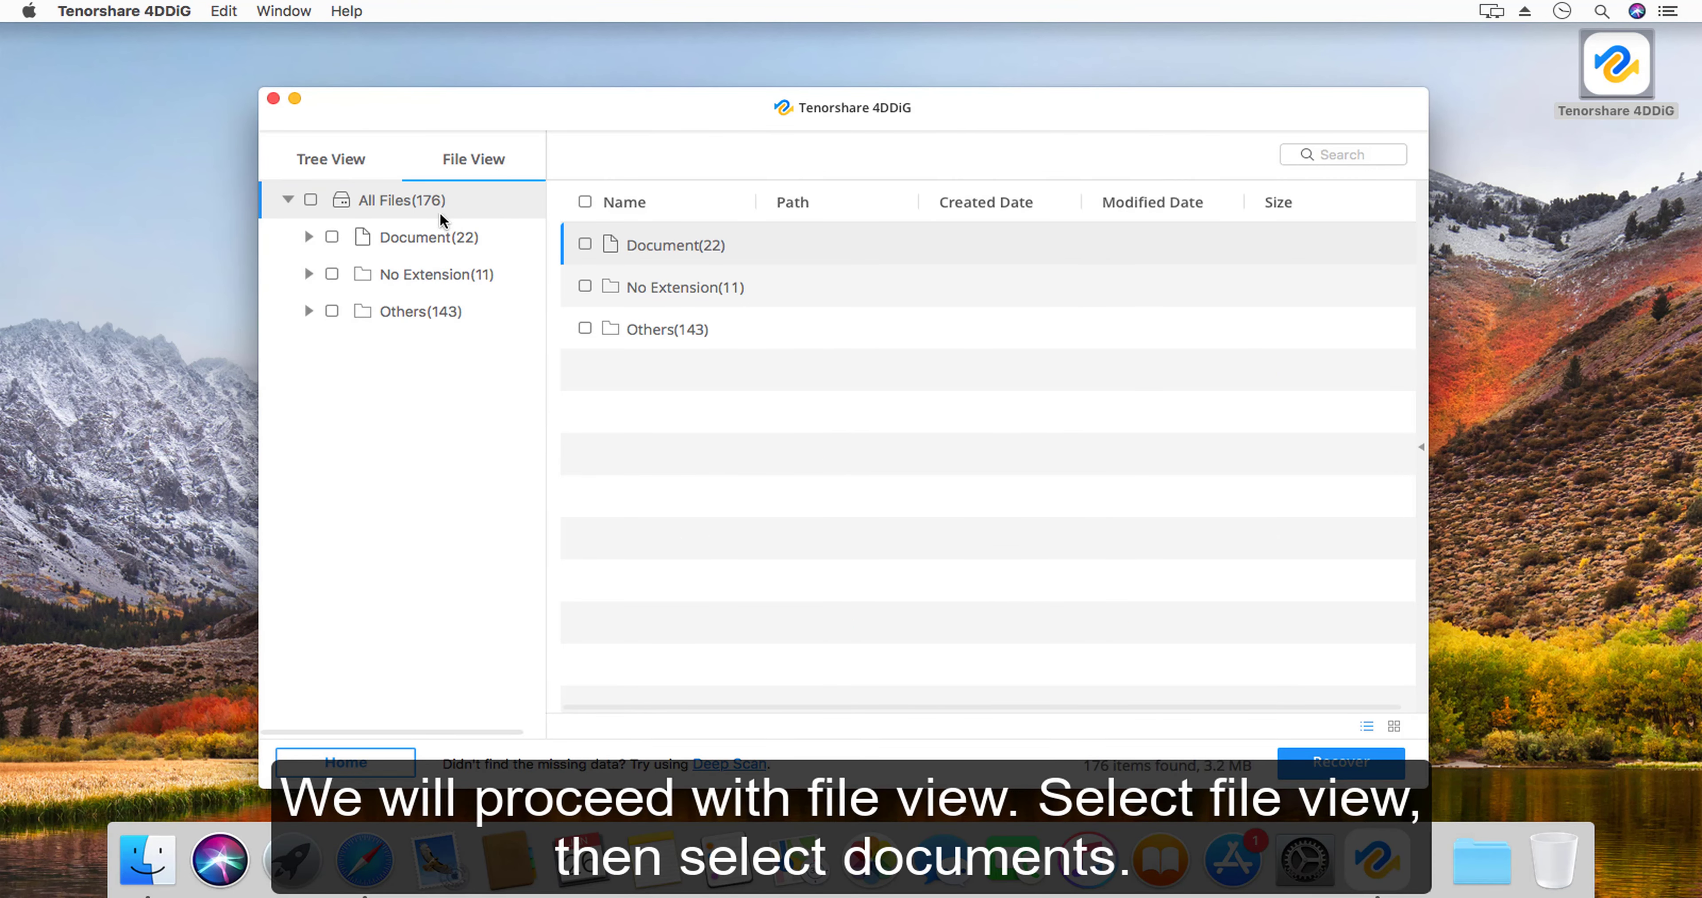
pyautogui.click(434, 235)
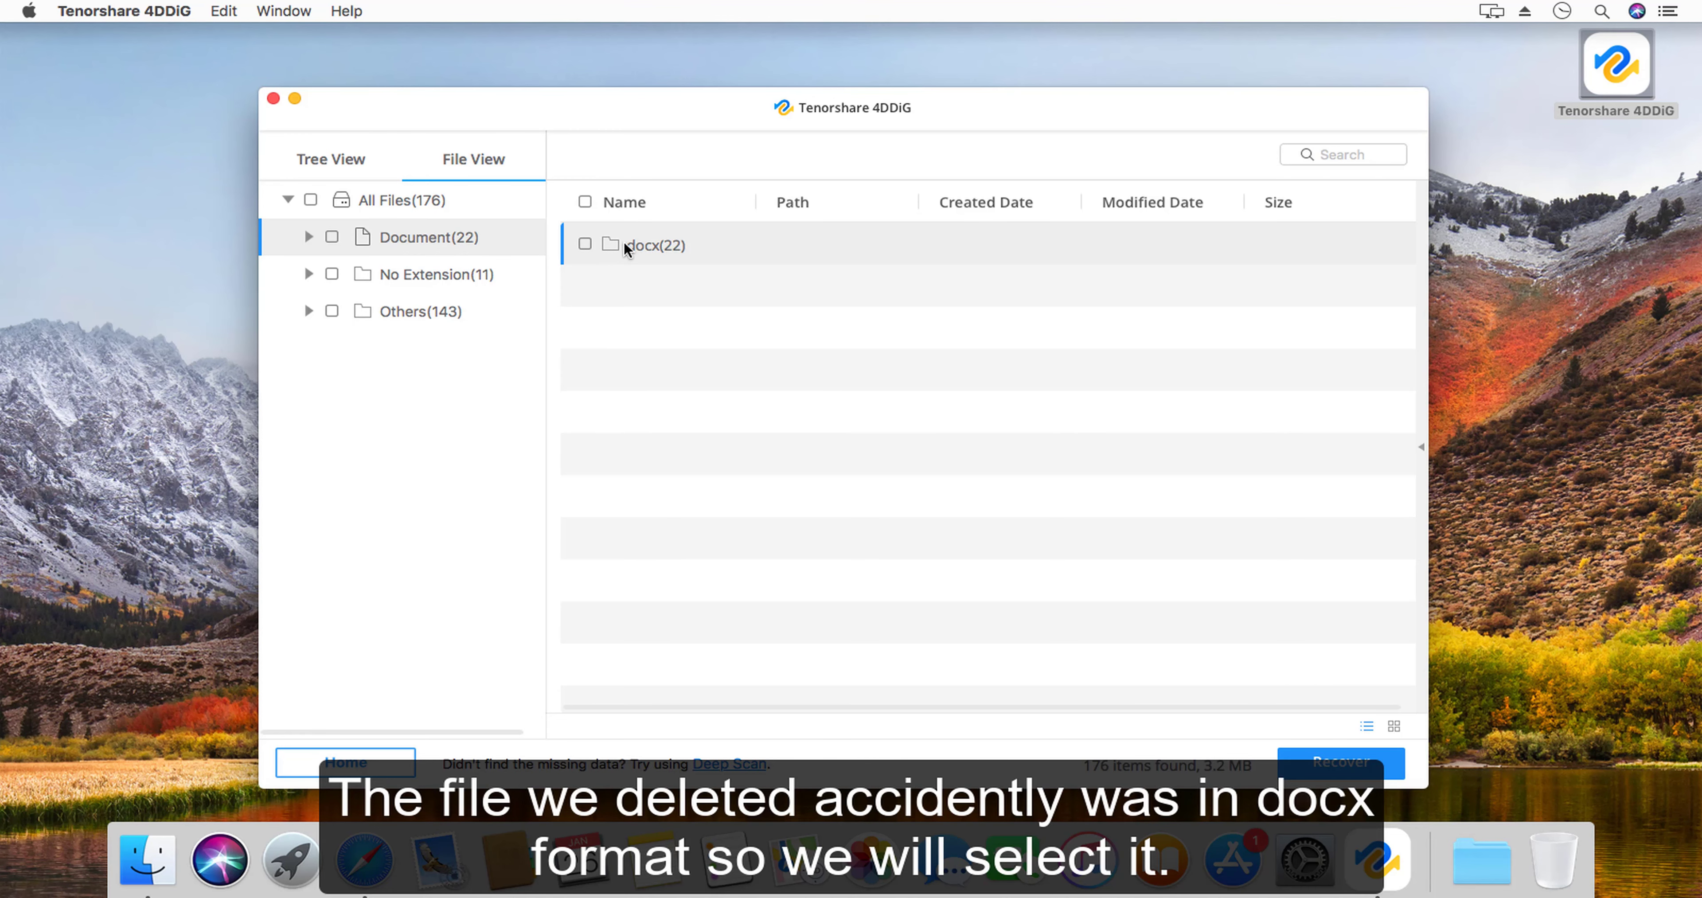
pyautogui.doubleClick(623, 243)
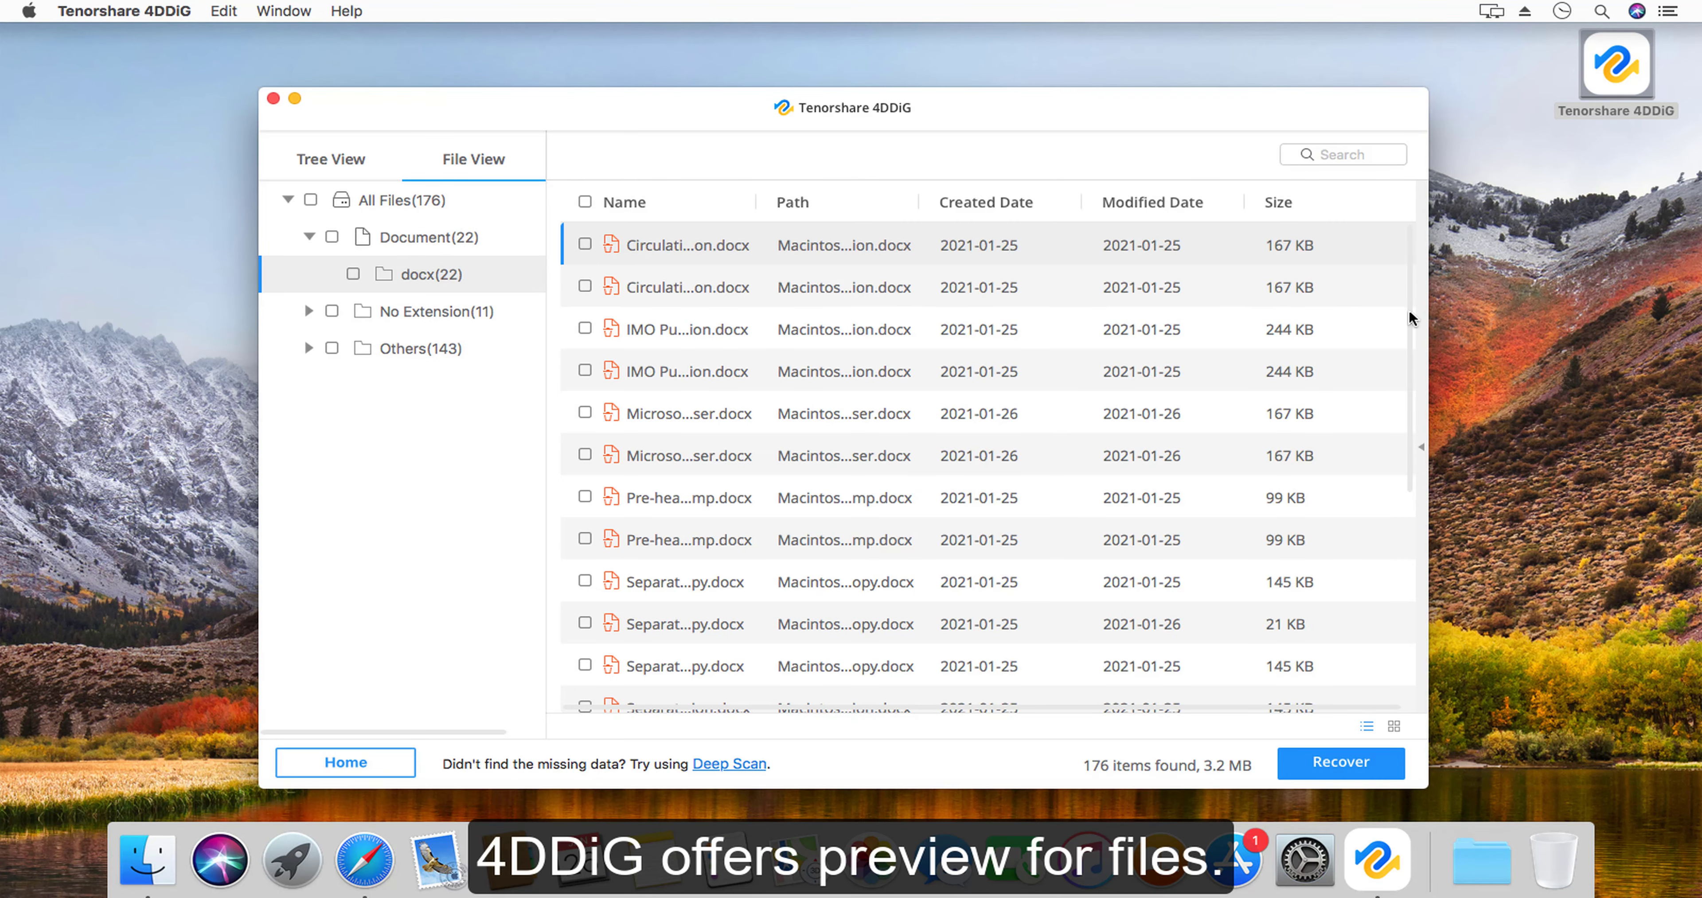
pyautogui.moveTo(1411, 312); pyautogui.dragTo(1407, 469)
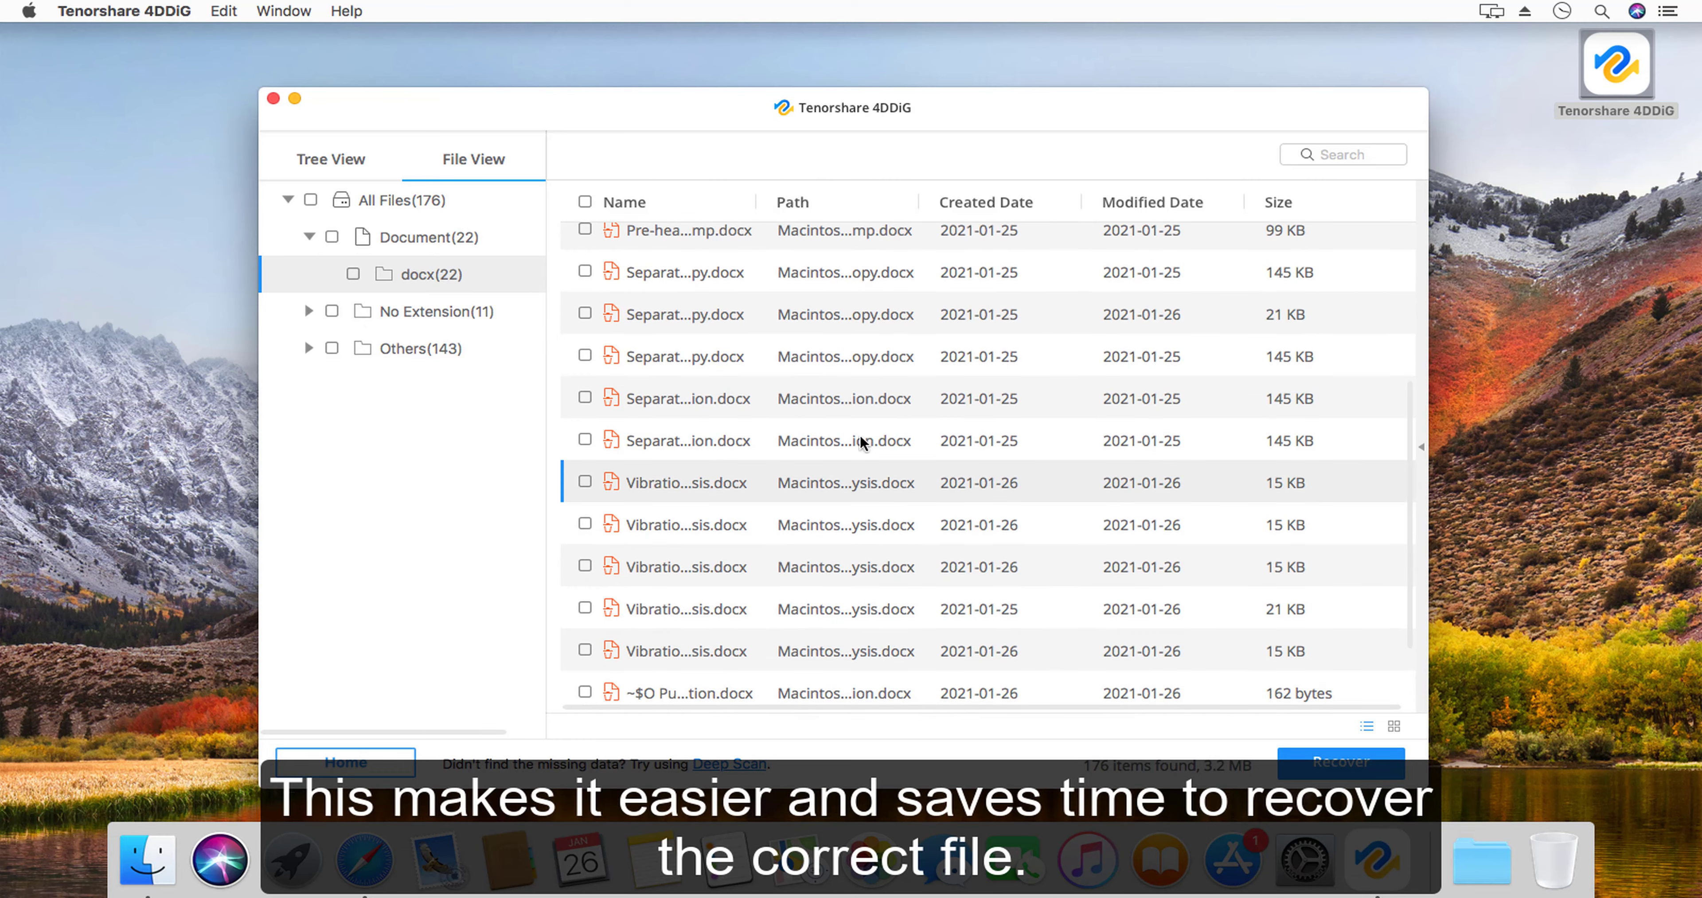
pyautogui.click(586, 482)
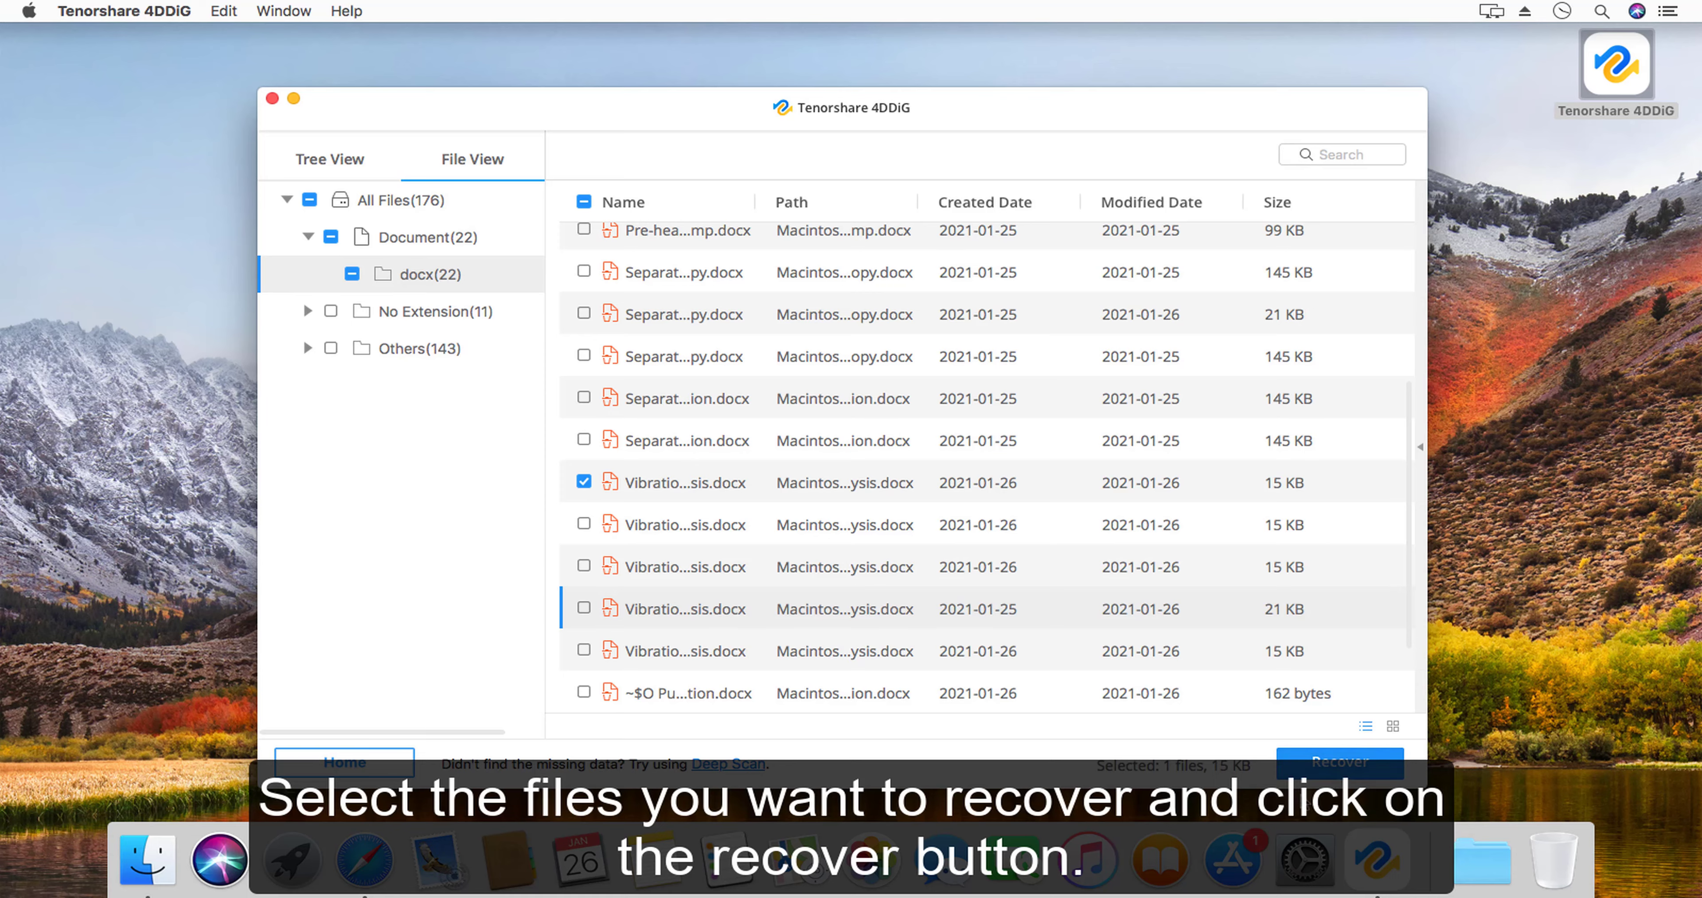
# - Recover the marked file to the Desktop and open the recovery folder
pyautogui.click(1340, 761)
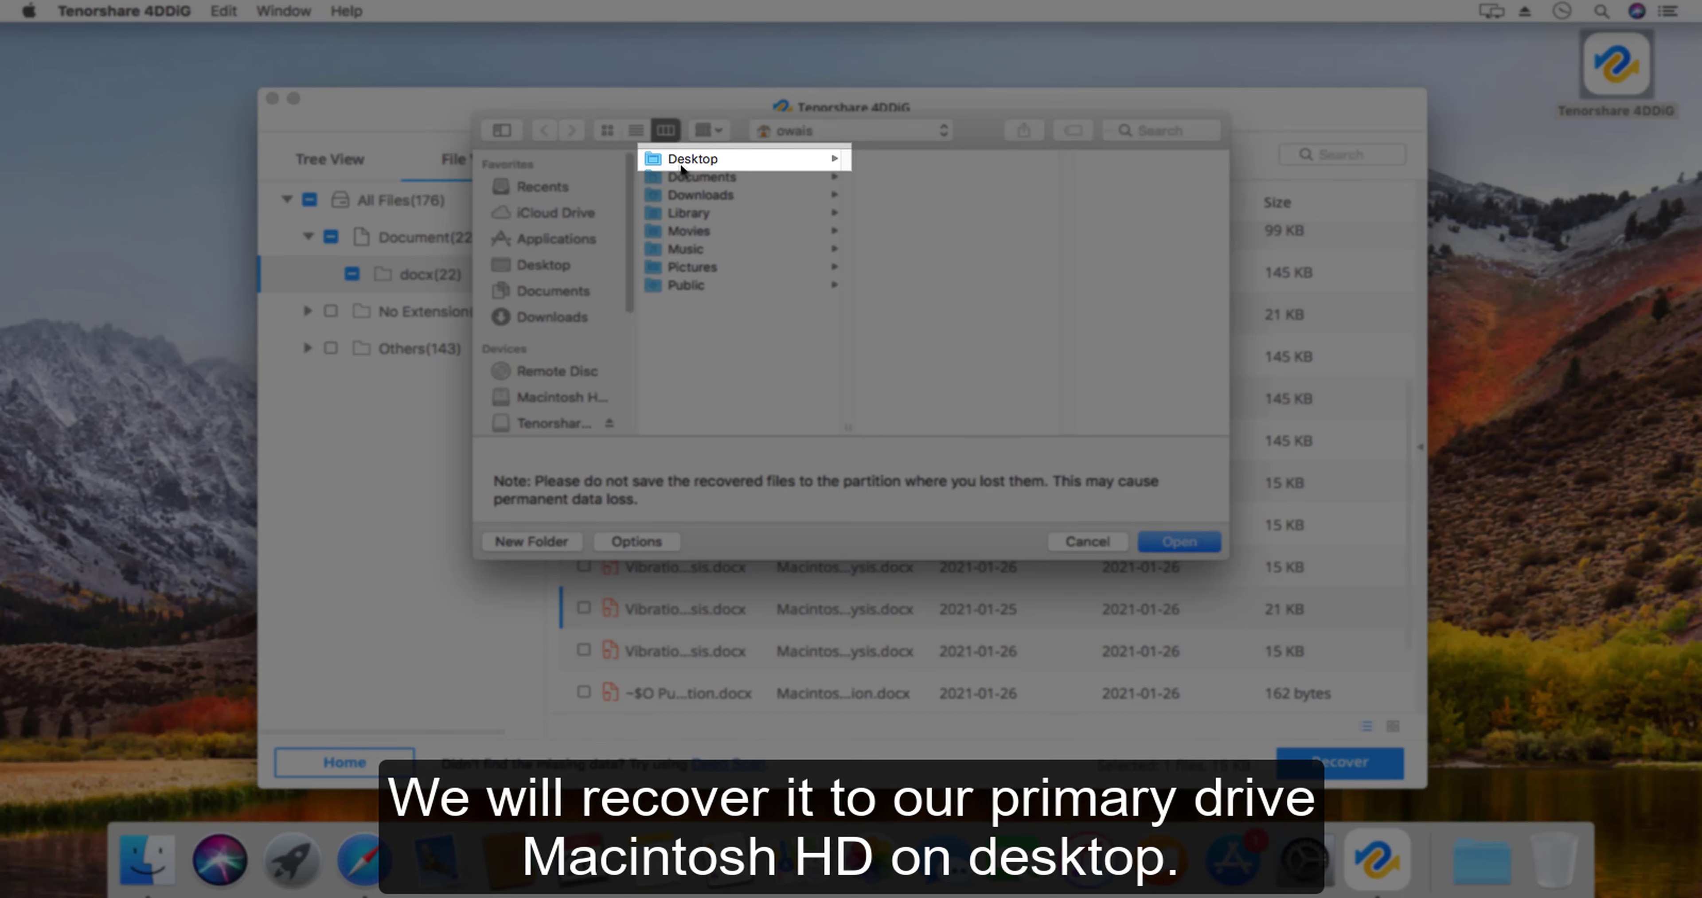
pyautogui.click(681, 164)
pyautogui.click(1182, 541)
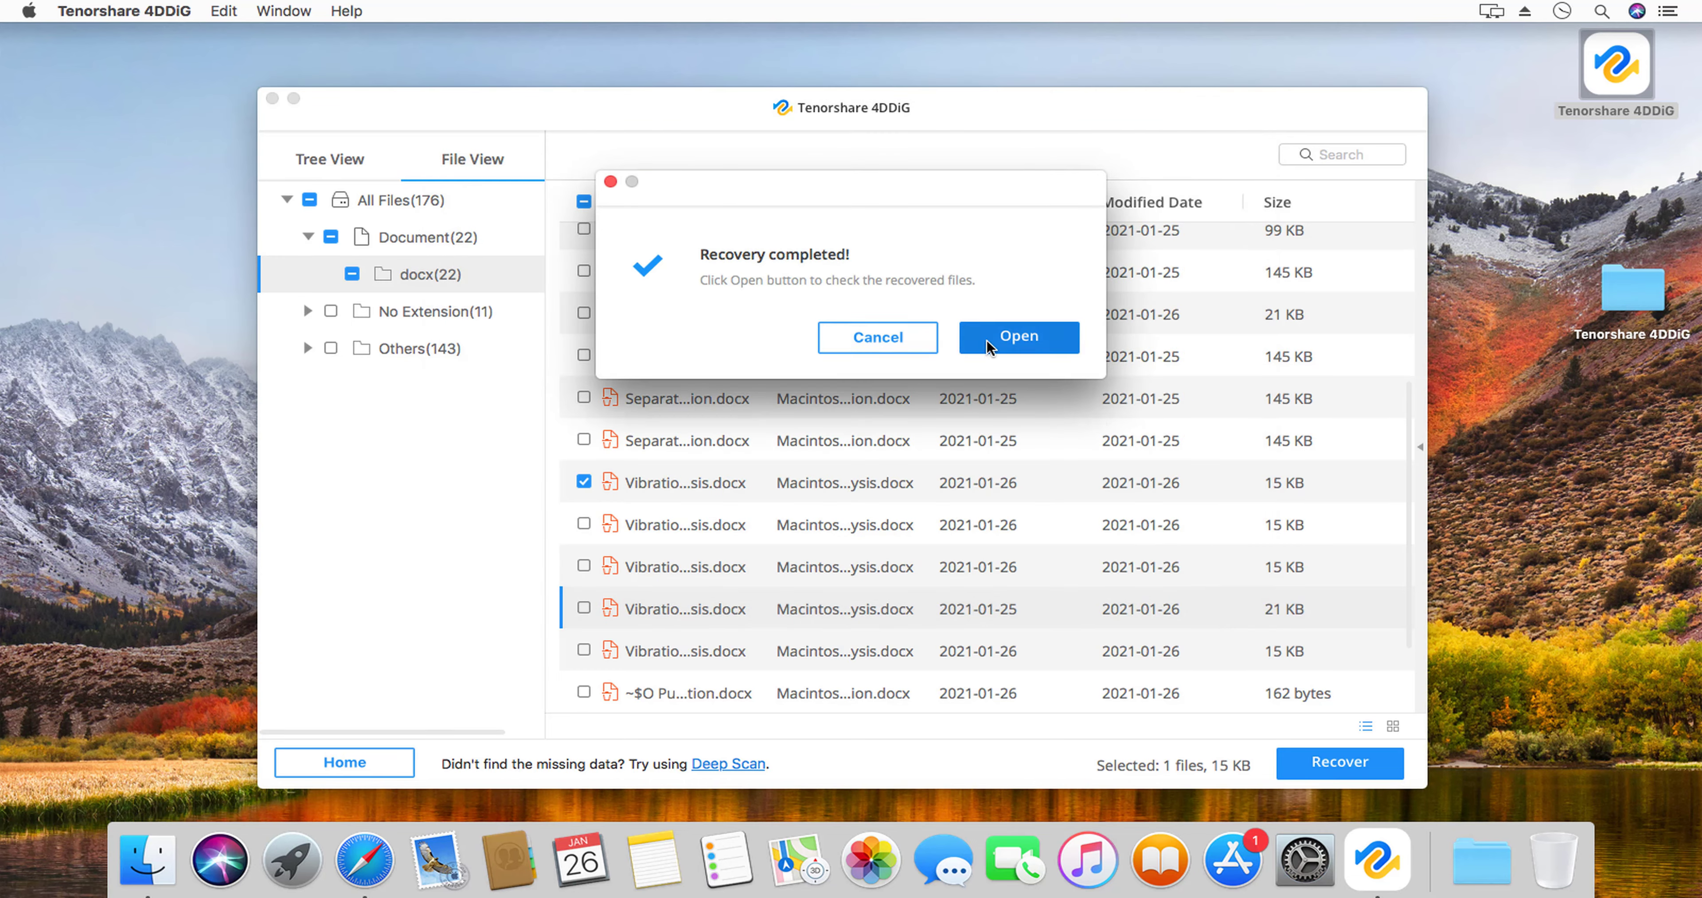
pyautogui.click(993, 338)
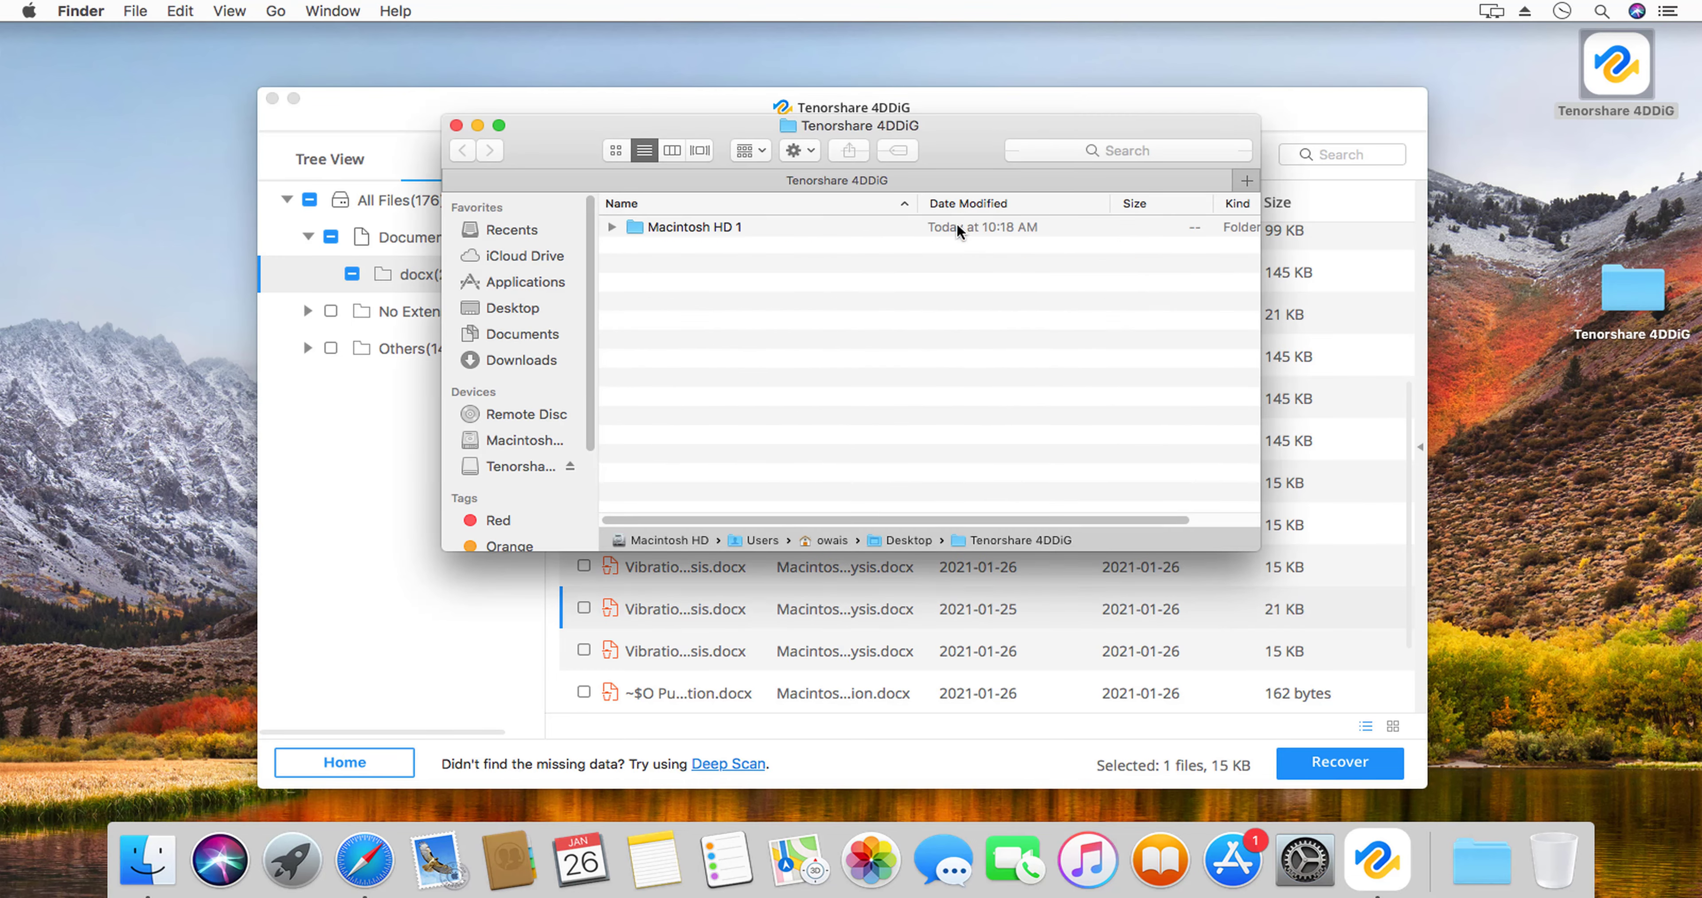
# - Open Vibration analysis.docx from Macintosh HD 1 > HFS+ Private Data > temp475 in Word
pyautogui.doubleClick(956, 225)
pyautogui.doubleClick(853, 226)
pyautogui.click(707, 228)
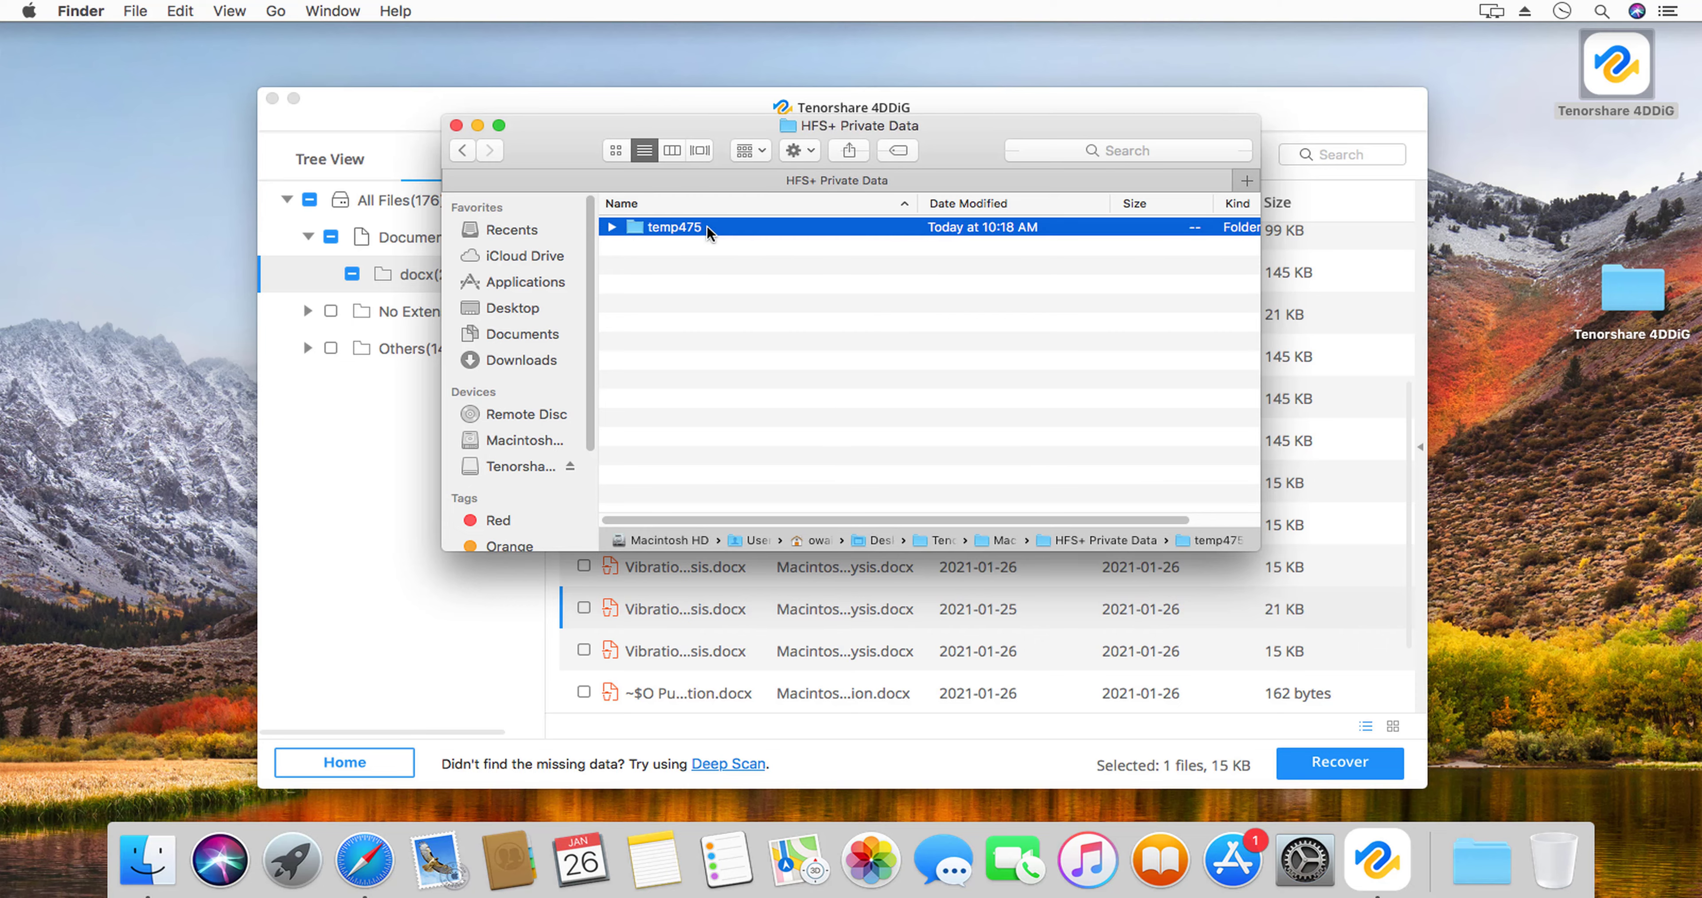
pyautogui.doubleClick(669, 231)
pyautogui.doubleClick(669, 231)
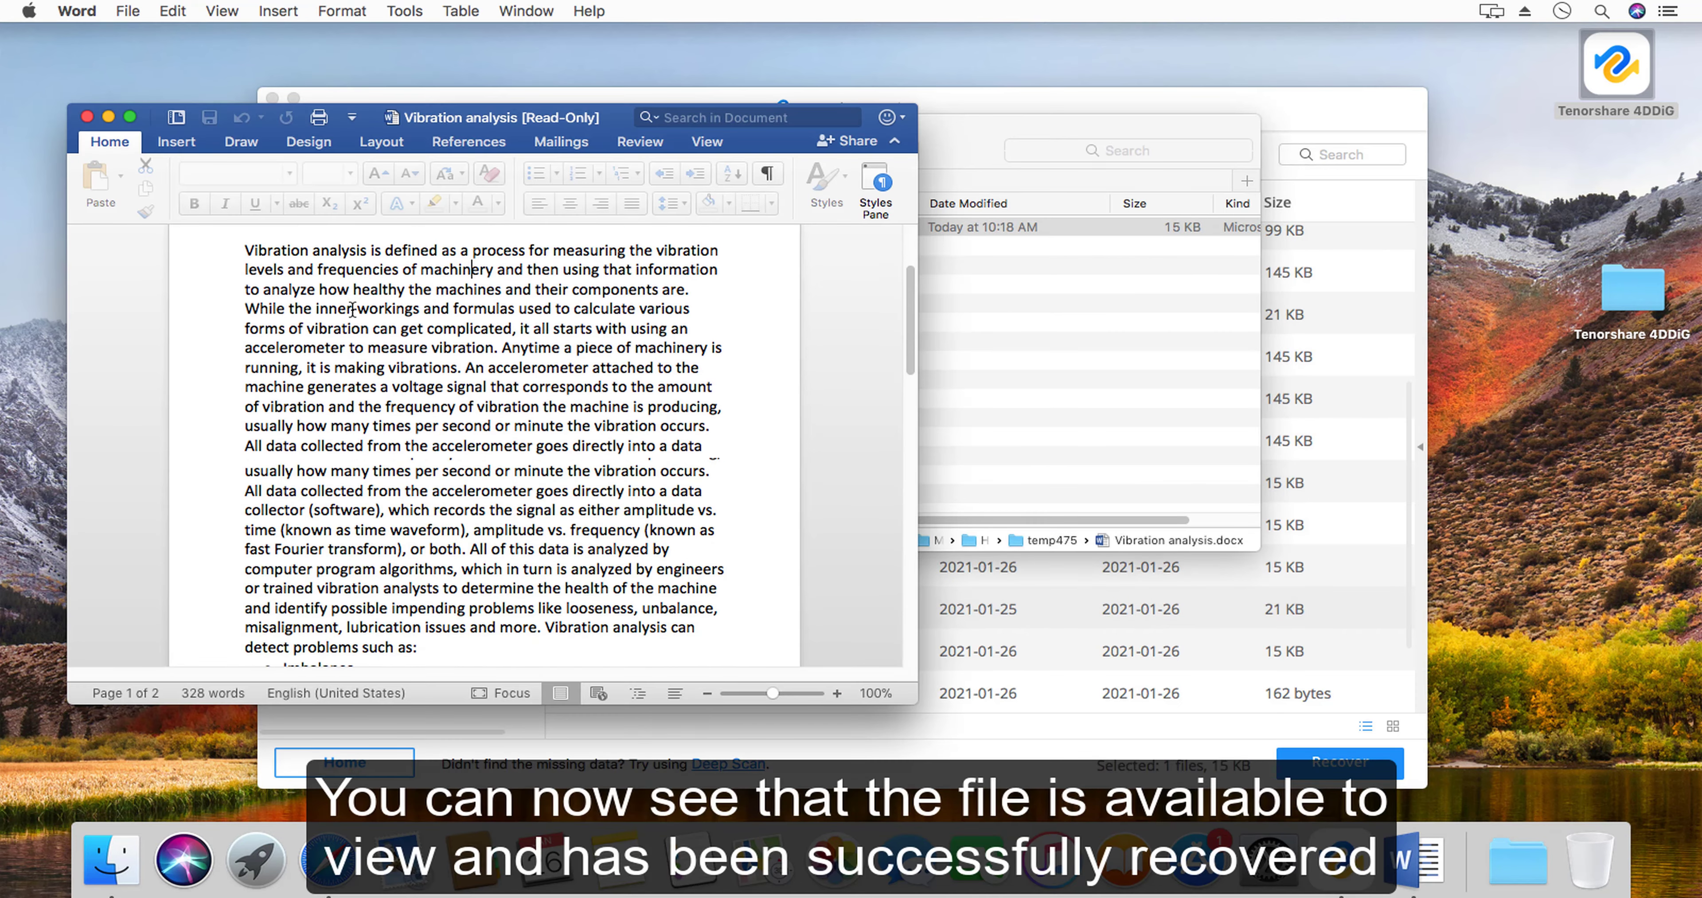
pyautogui.scroll(-15, 352, 309)
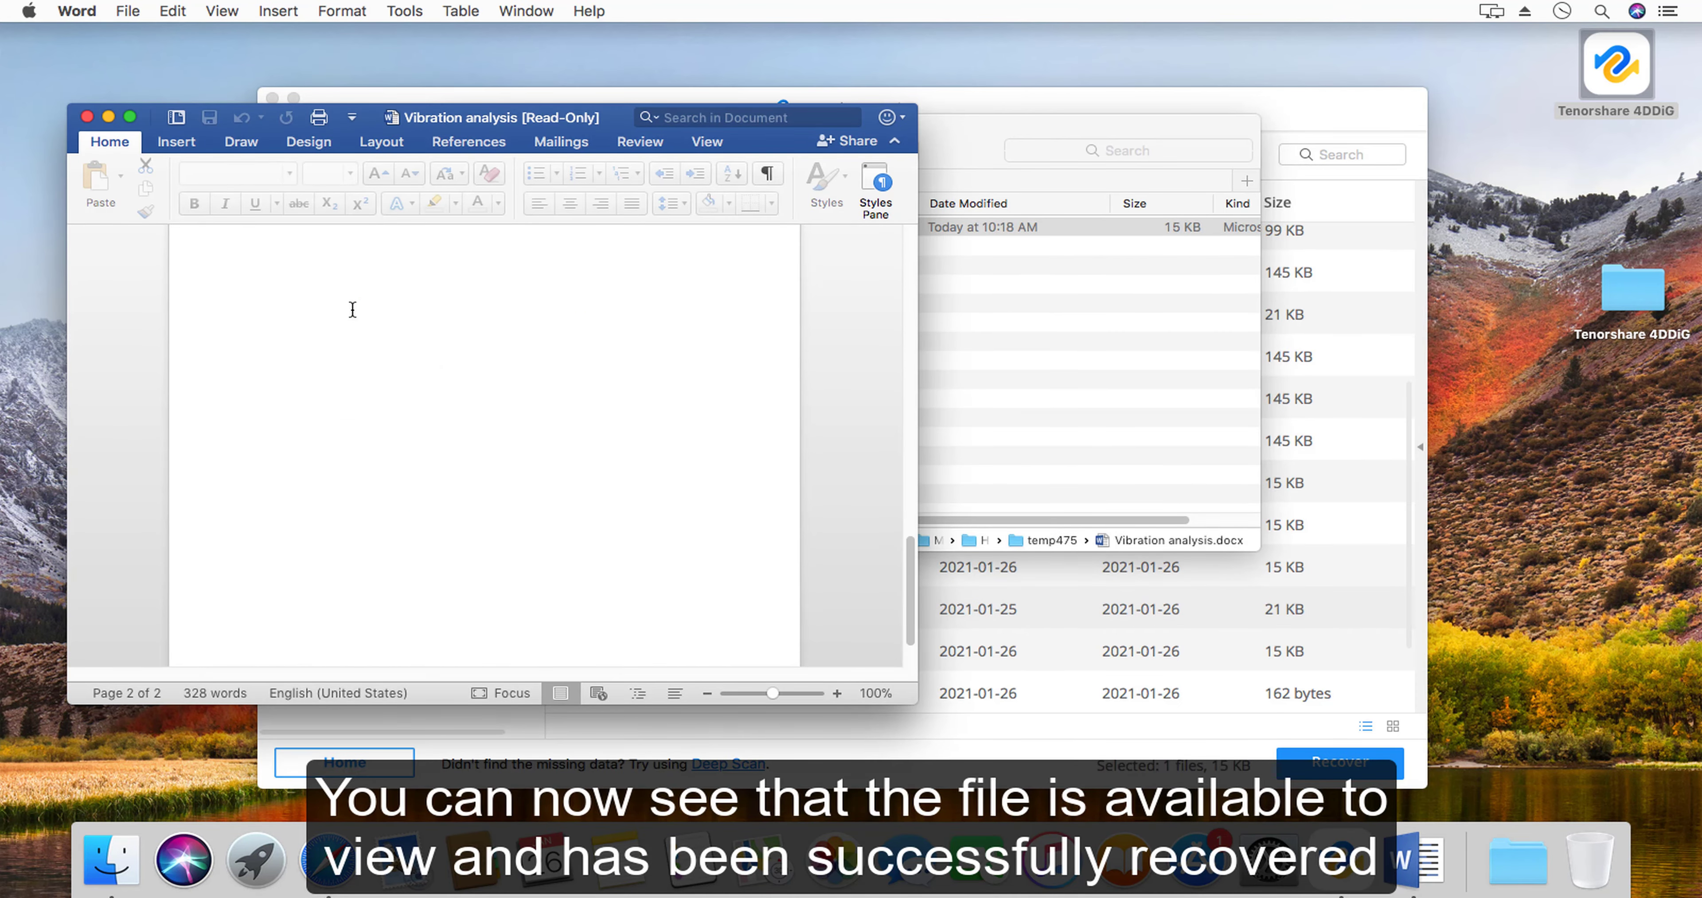
pyautogui.scroll(15, 353, 309)
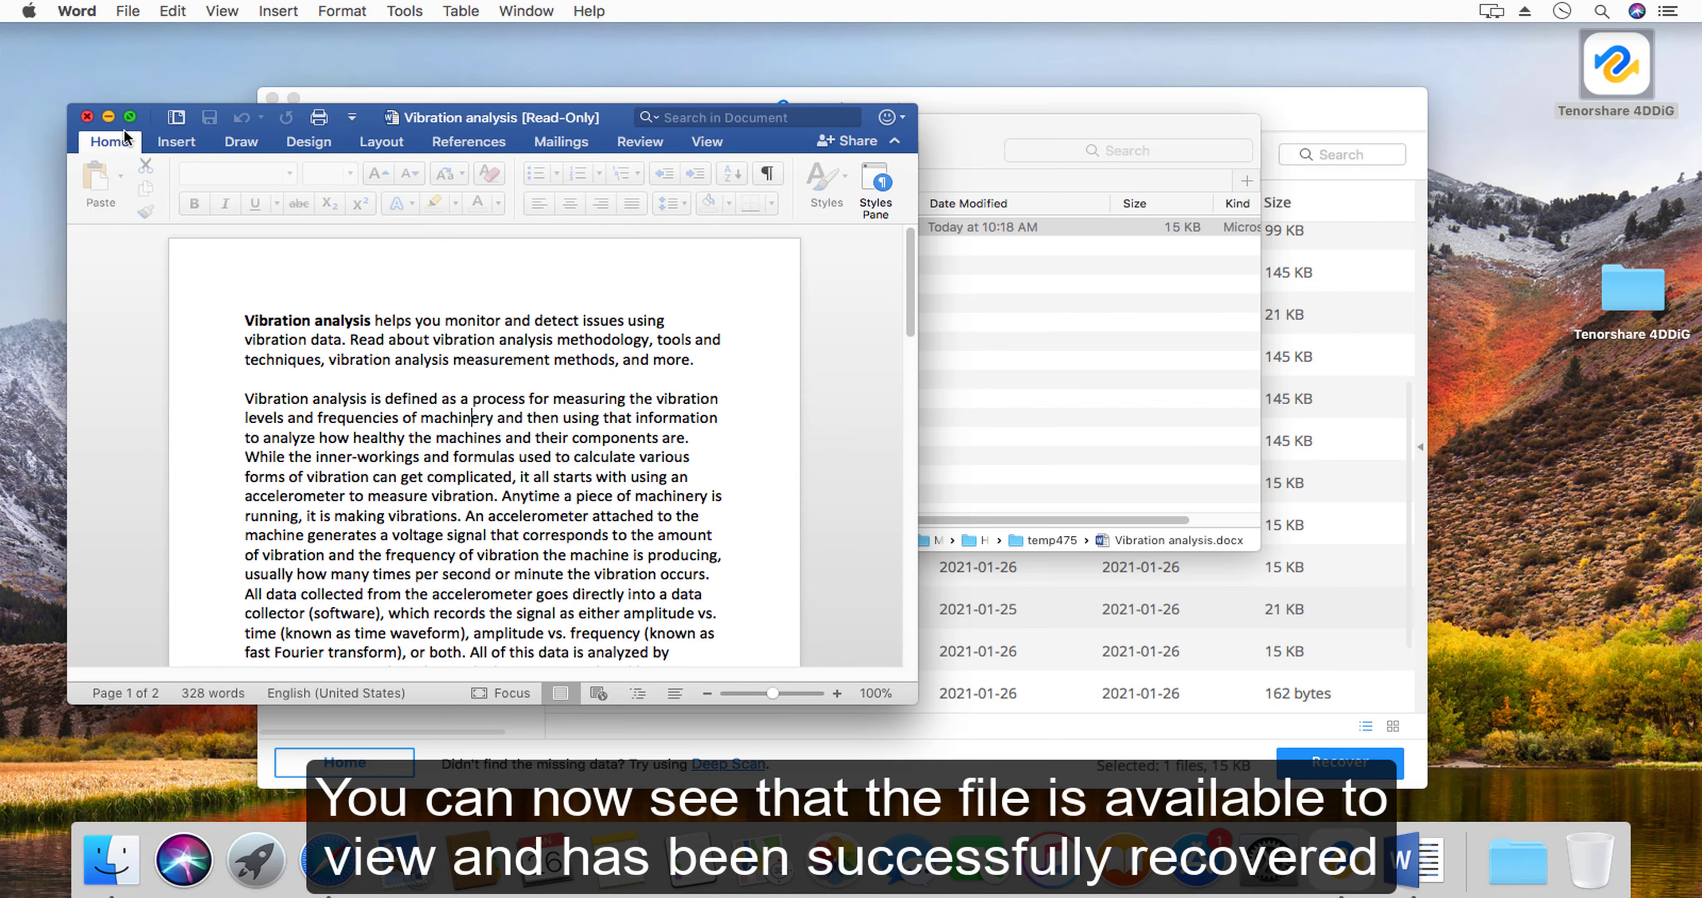